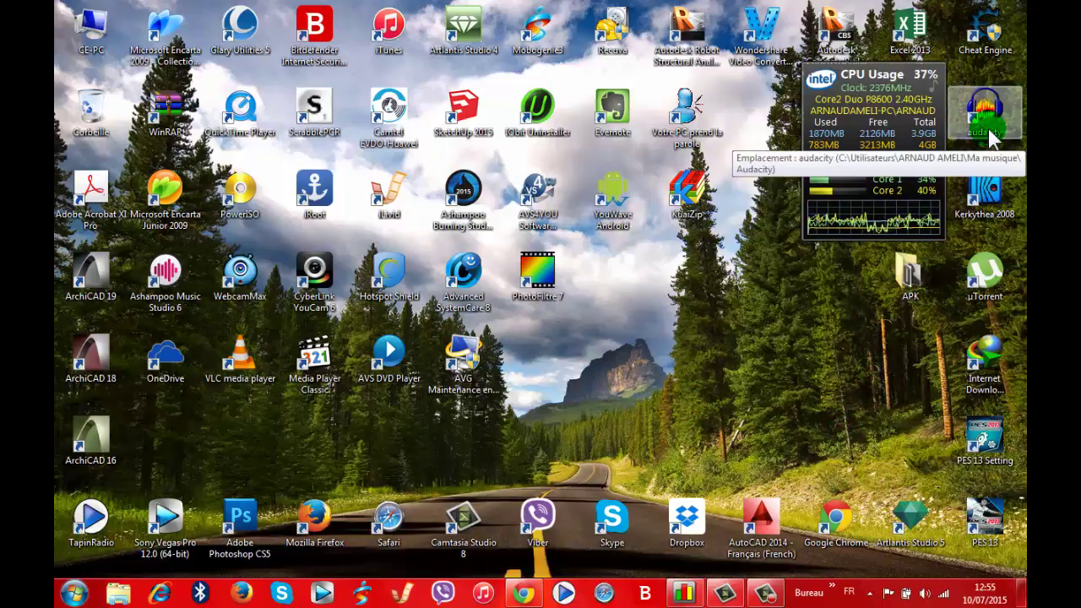
{"action": "left_click", "coordinate": [173, 292]}
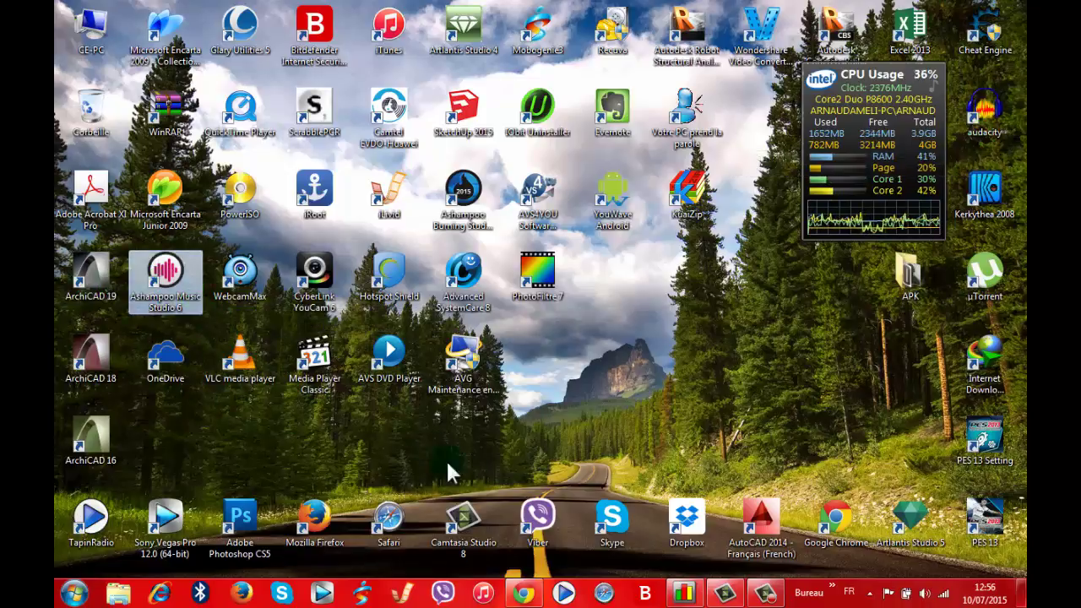
{"action": "left_click", "coordinate": [636, 402]}
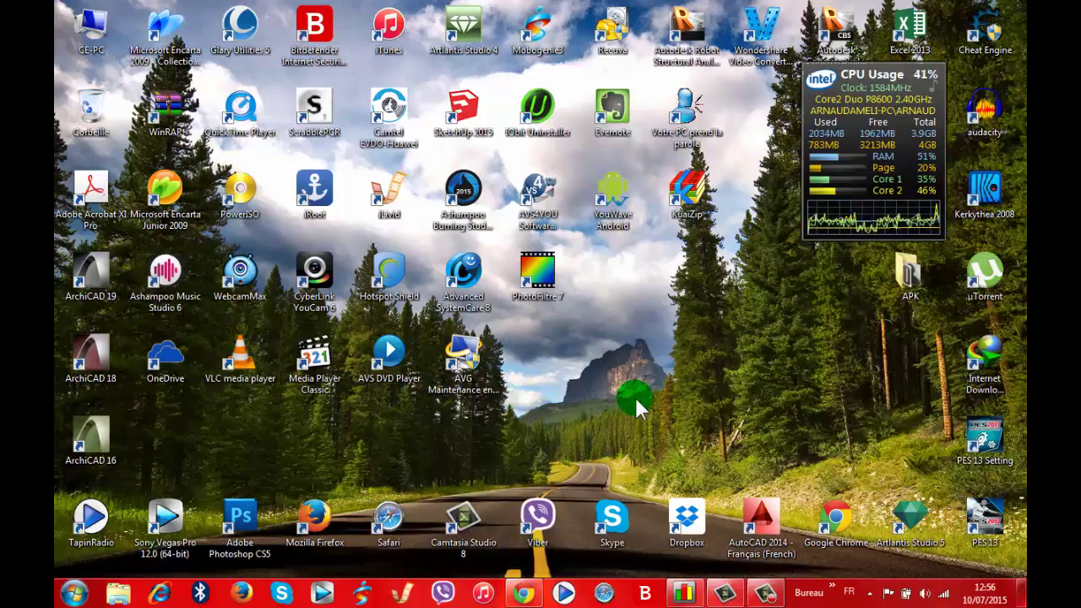
{"action": "double_click", "coordinate": [621, 528]}
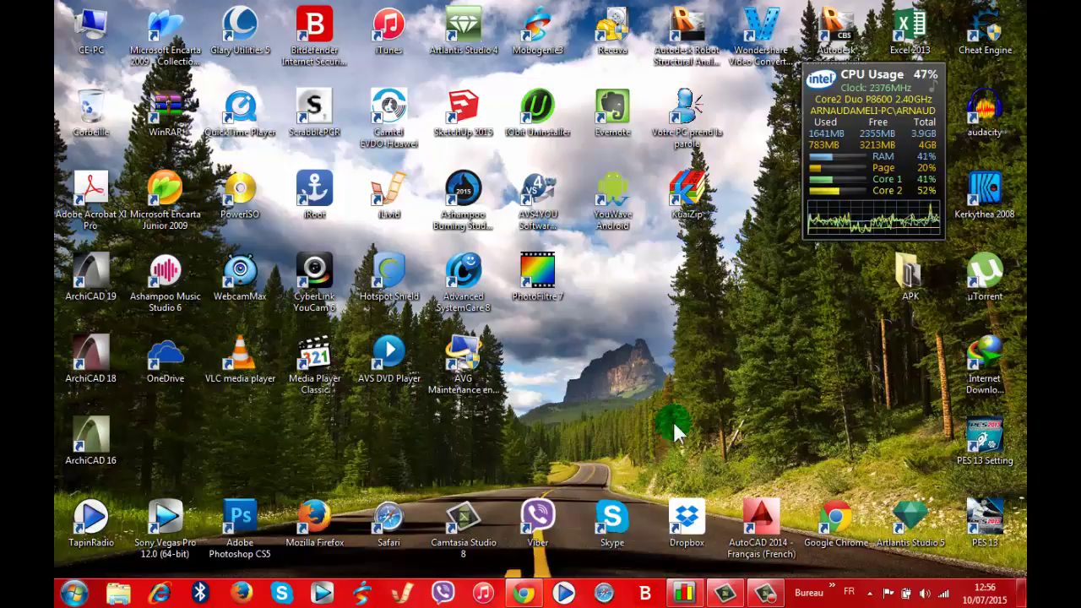
{"action": "left_click", "coordinate": [724, 459]}
{"action": "left_click", "coordinate": [664, 434]}
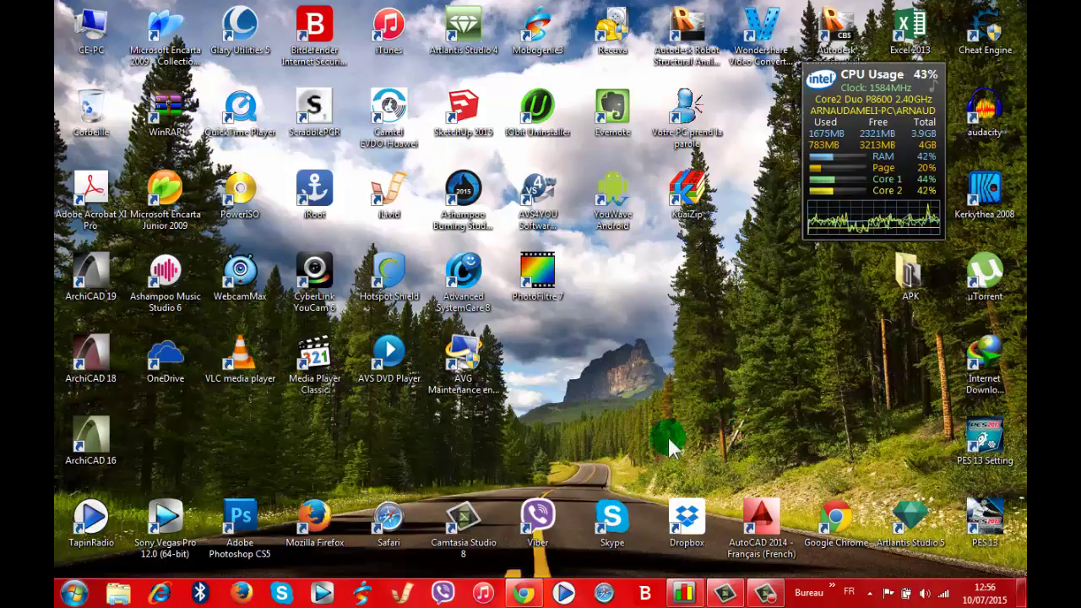
{"action": "double_click", "coordinate": [621, 528]}
{"action": "left_click", "coordinate": [614, 378]}
{"action": "left_click", "coordinate": [692, 428]}
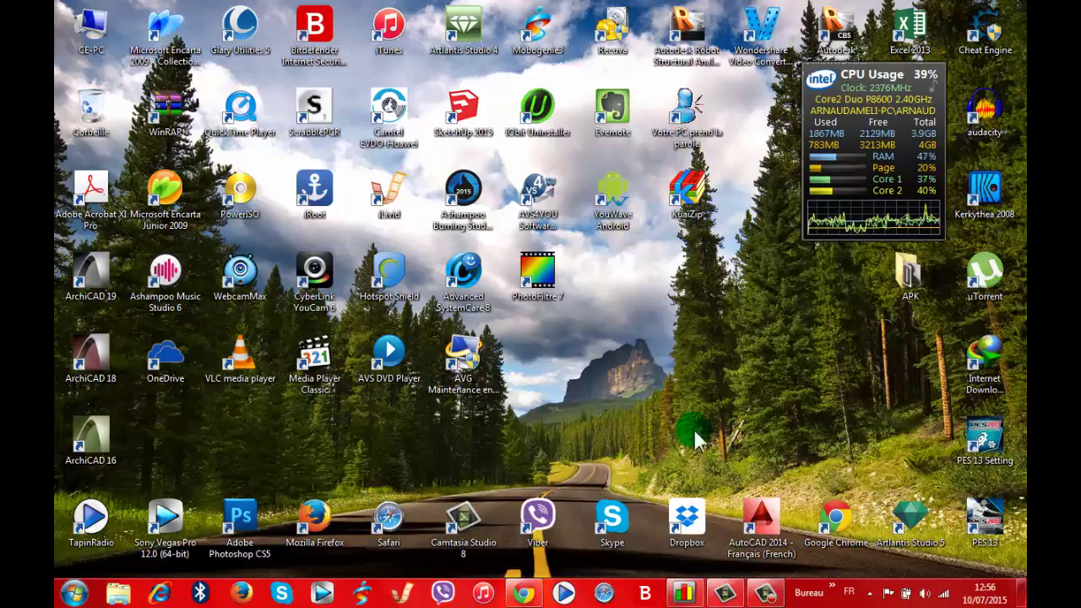
{"action": "left_click", "coordinate": [716, 447]}
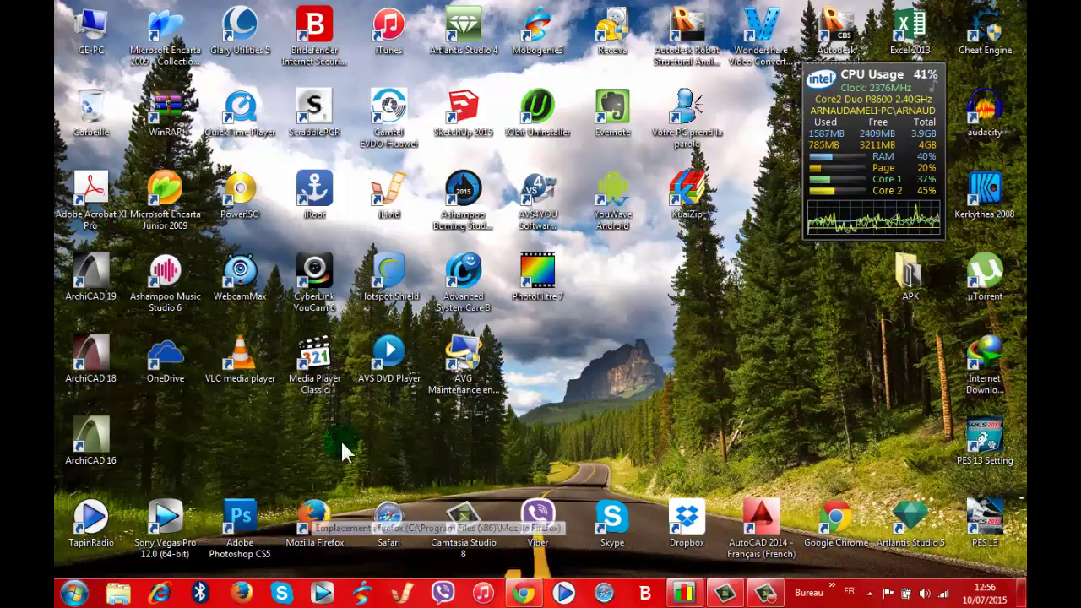
{"action": "left_click", "coordinate": [625, 527]}
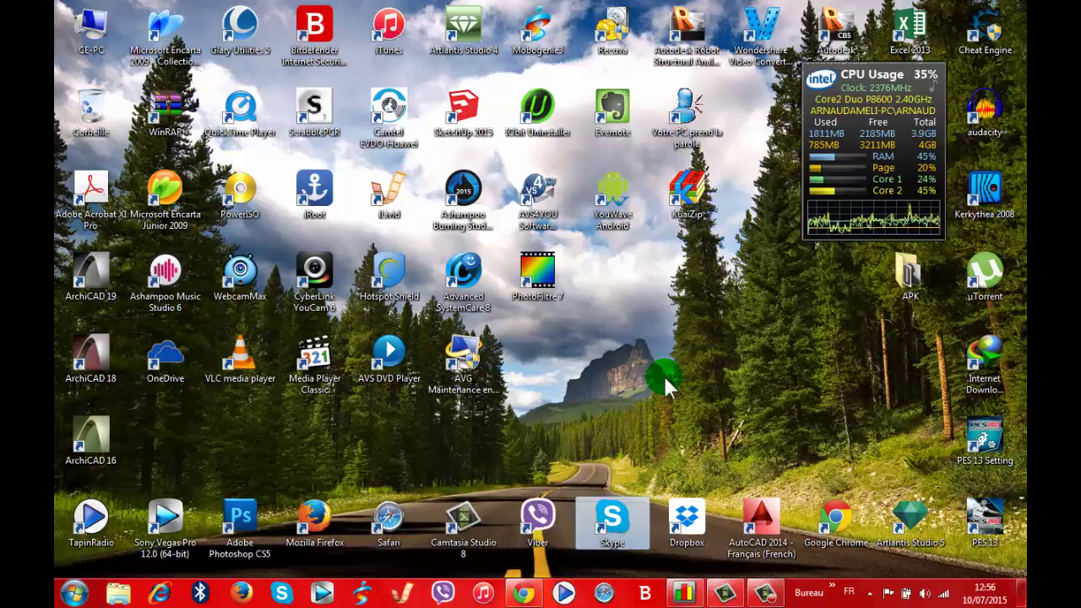
{"action": "left_click", "coordinate": [613, 325]}
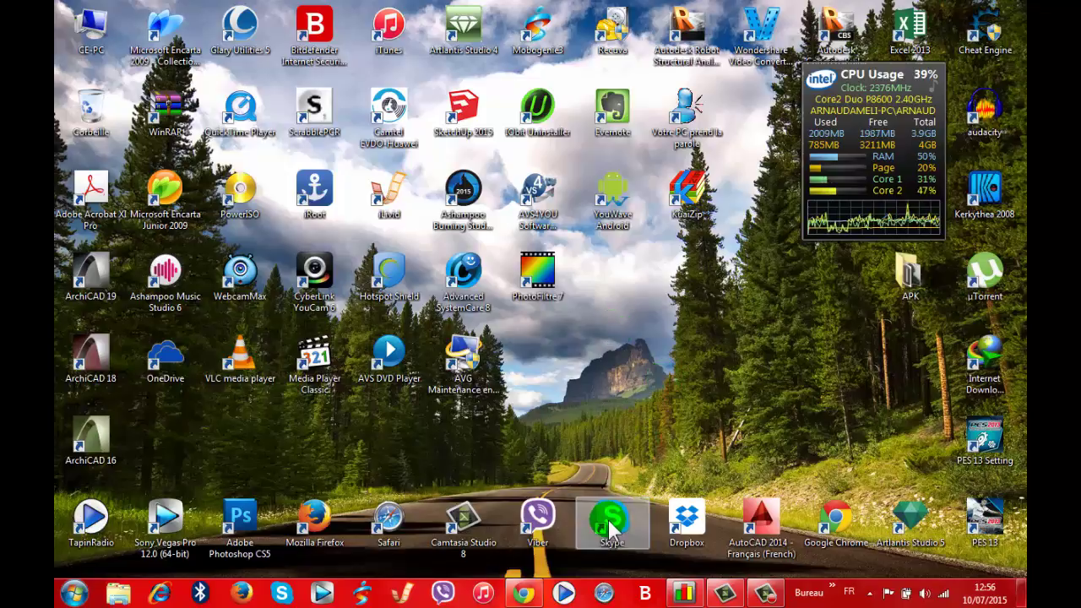
{"action": "right_click", "coordinate": [631, 313]}
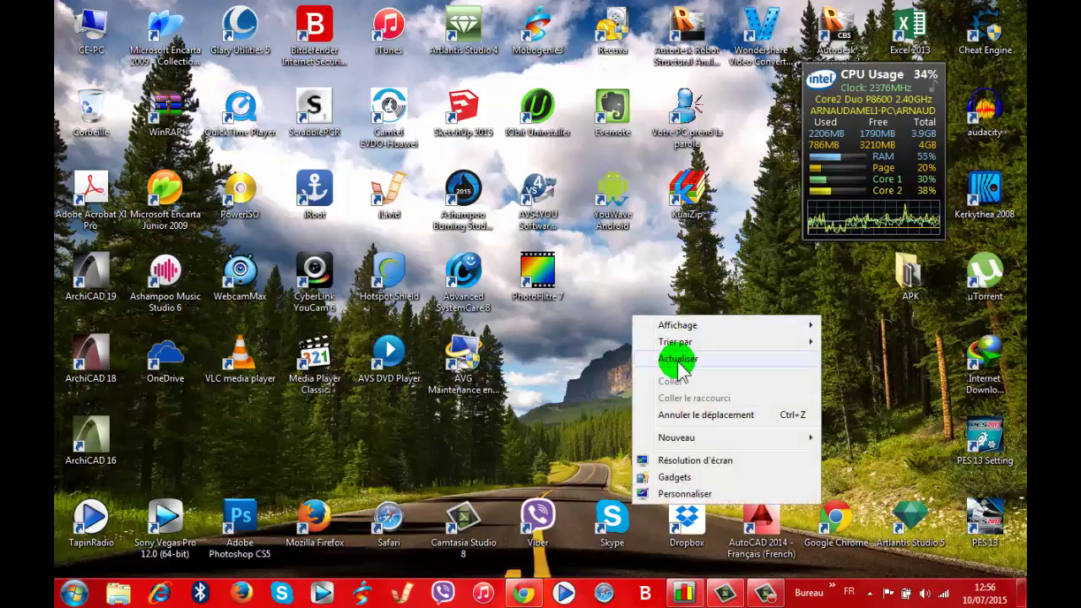
{"action": "left_click", "coordinate": [677, 359]}
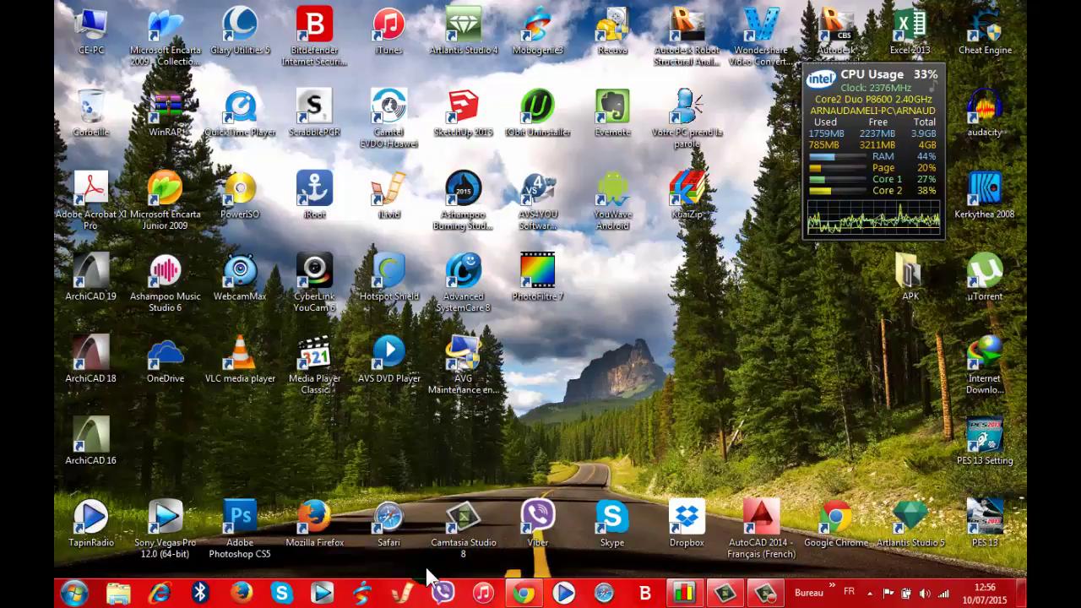
{"action": "right_click", "coordinate": [626, 298]}
{"action": "left_click", "coordinate": [676, 336]}
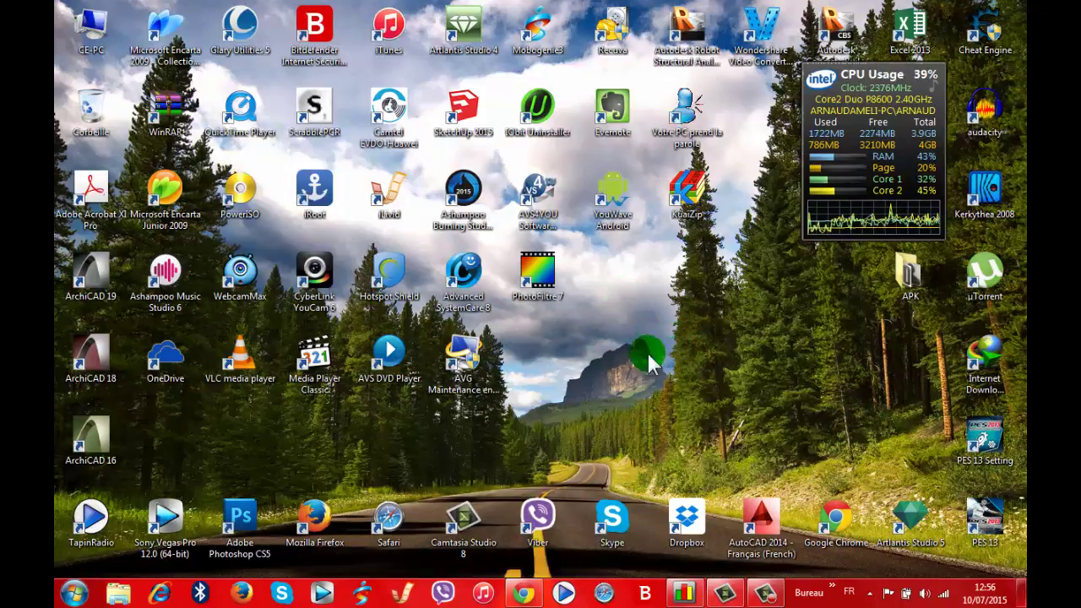
{"action": "double_click", "coordinate": [610, 534]}
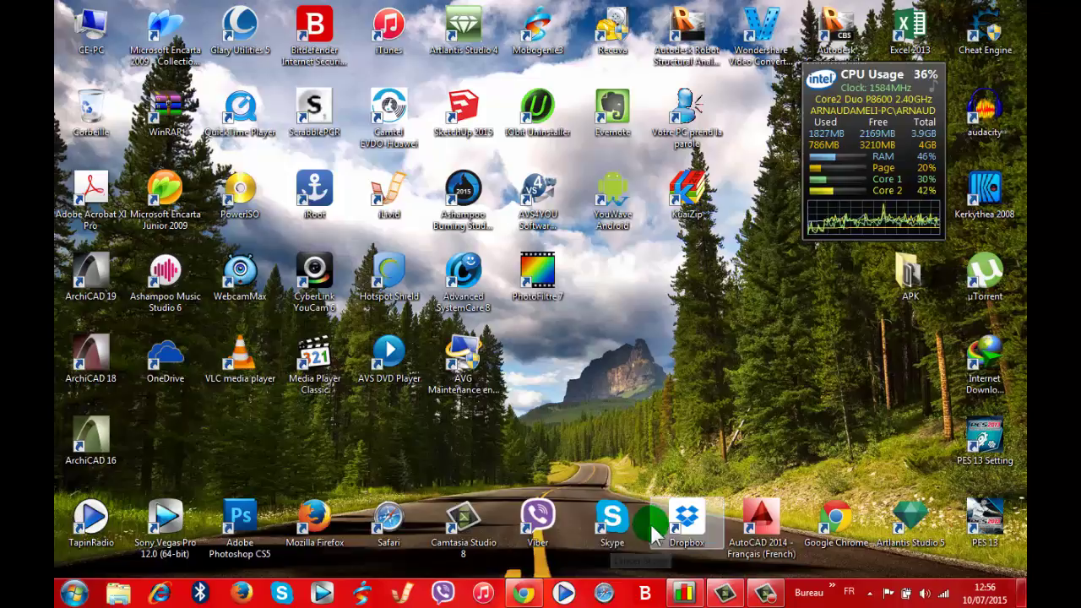
{"action": "double_click", "coordinate": [619, 510]}
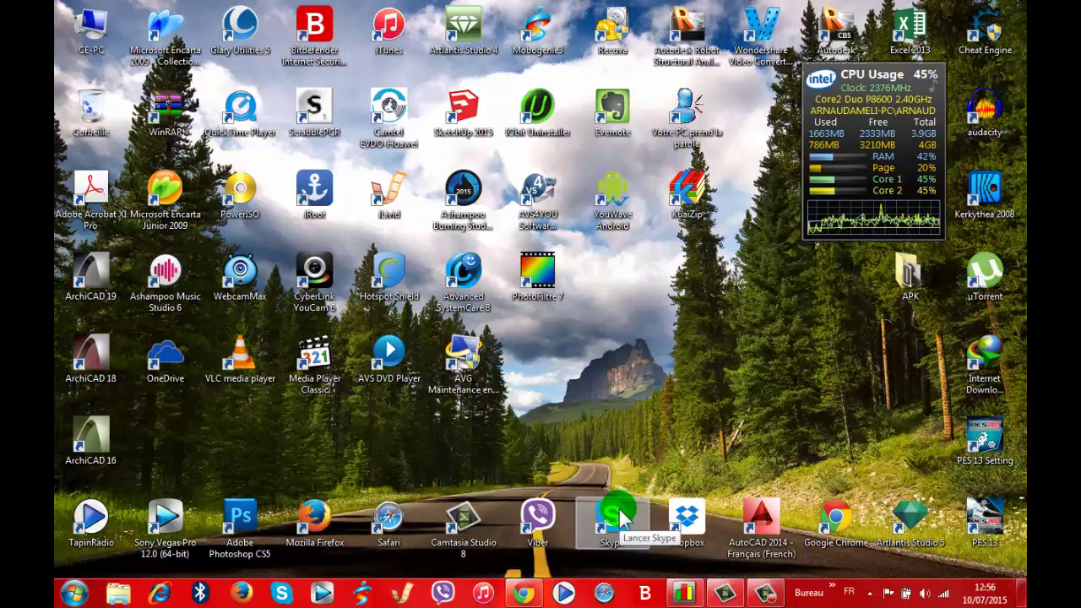
{"action": "double_click", "coordinate": [640, 509]}
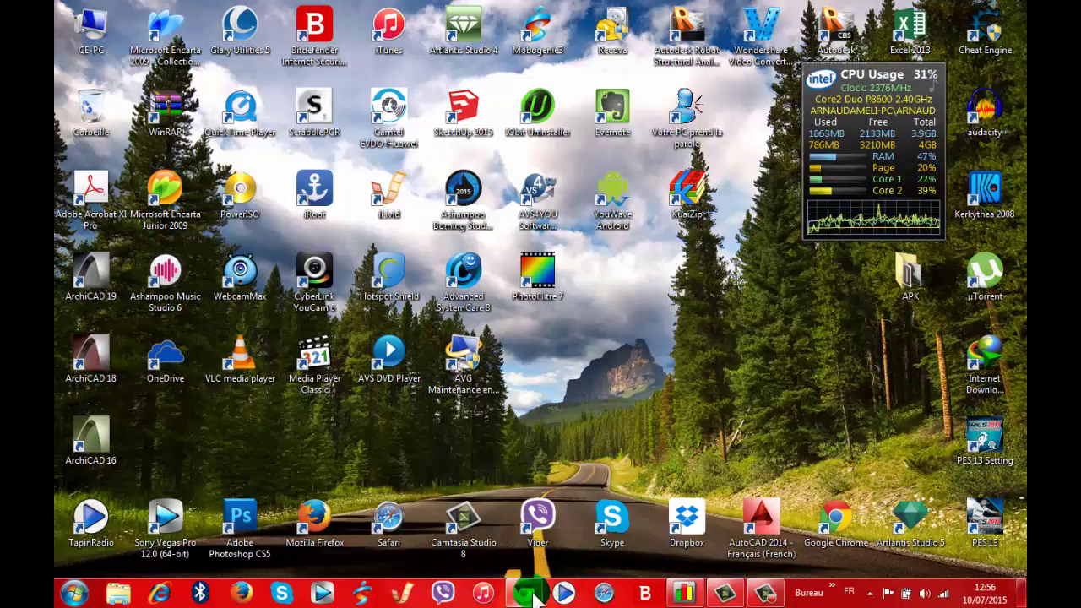
{"action": "double_click", "coordinate": [618, 525]}
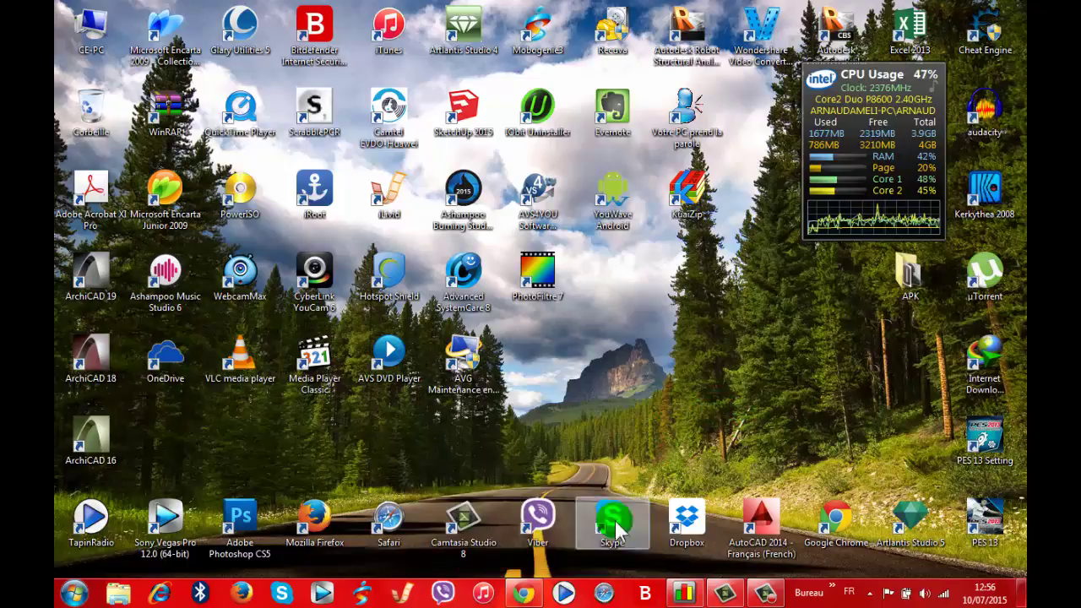
Step: Switch to Chrome and open the Google home page in a new tab
{"action": "left_click", "coordinate": [528, 594]}
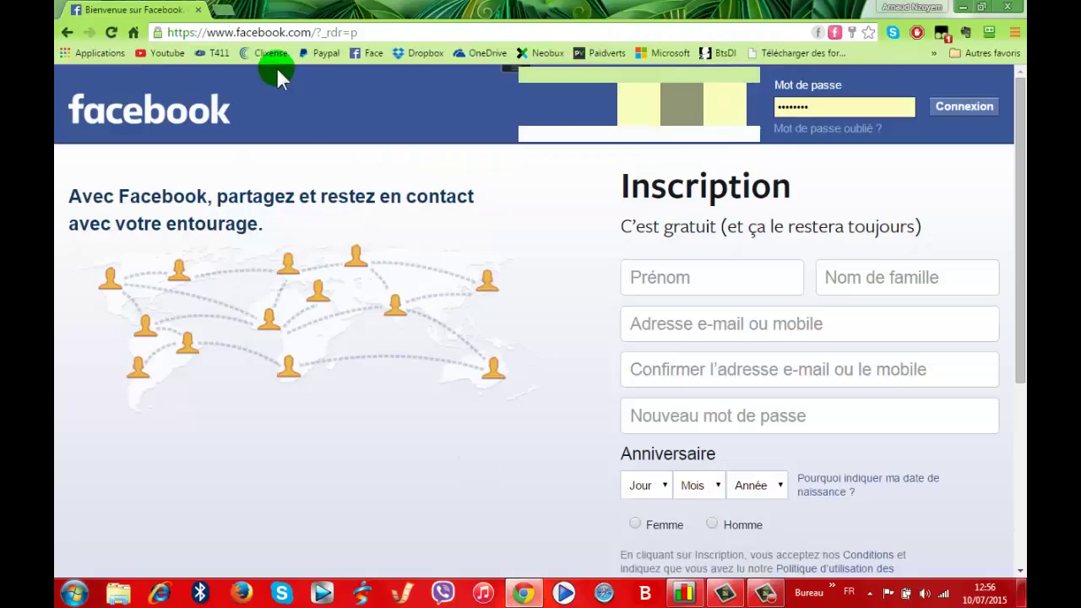
{"action": "left_click", "coordinate": [223, 11]}
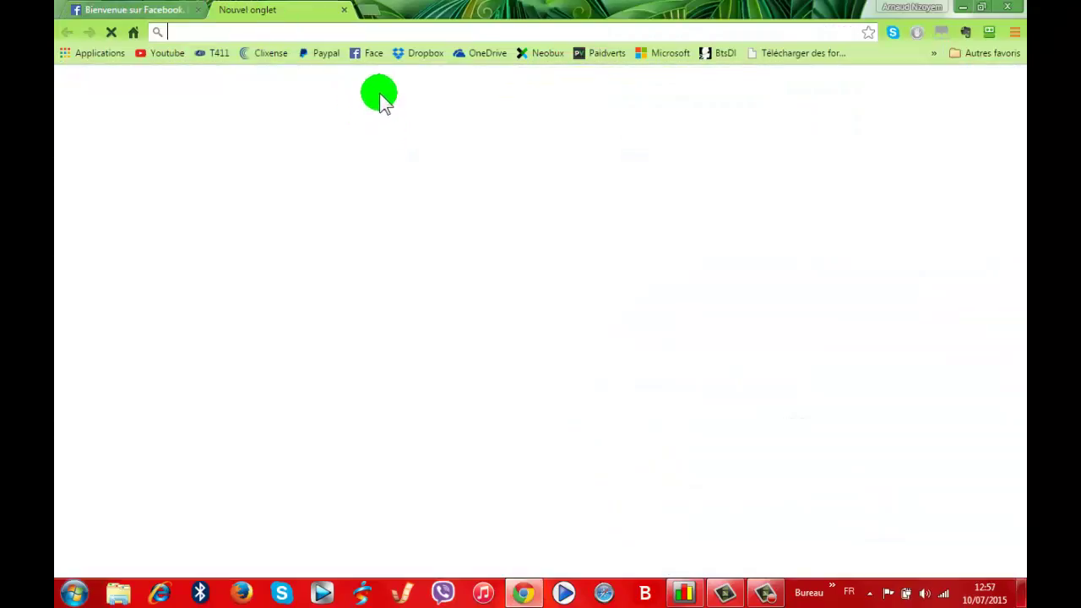
{"action": "type", "text": "g"}
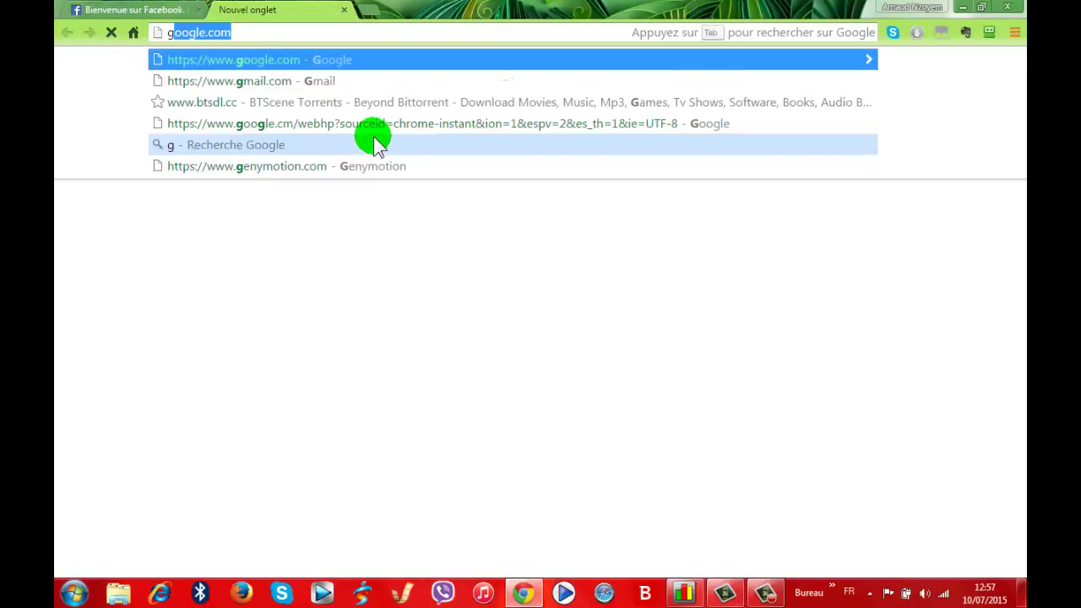
{"action": "type", "text": "o"}
{"action": "key", "text": "Return"}
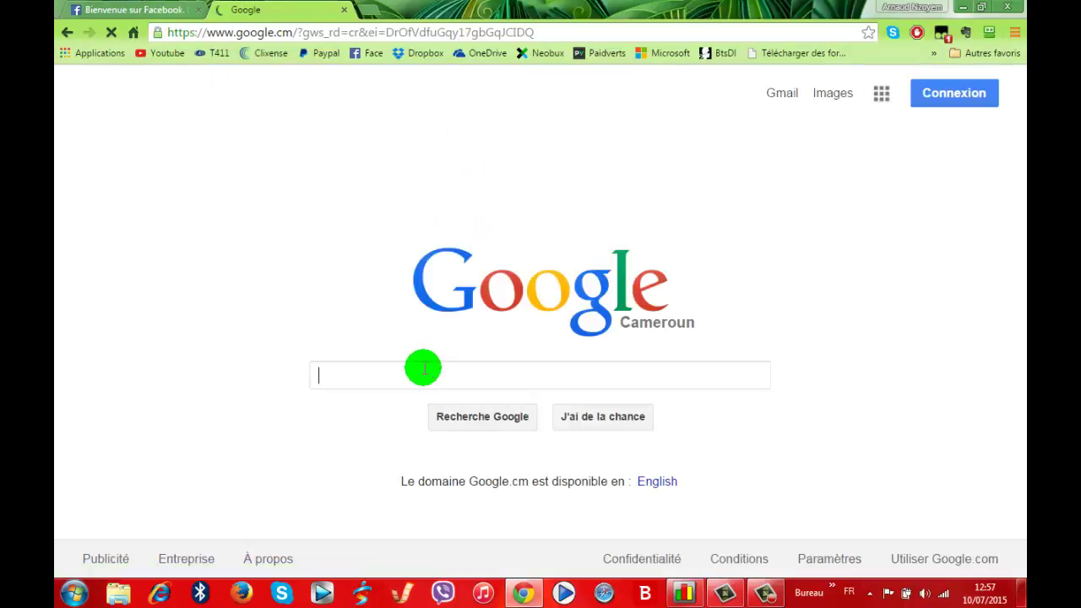
Step: Search Google for "skype pc uptodown"
{"action": "type", "text": "sky"}
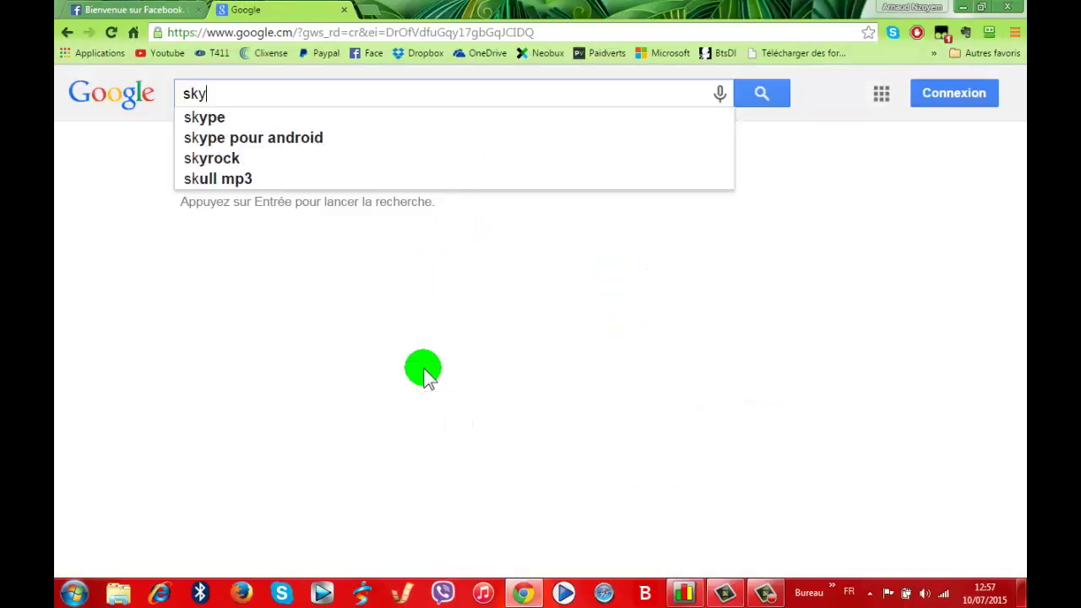
{"action": "type", "text": "p"}
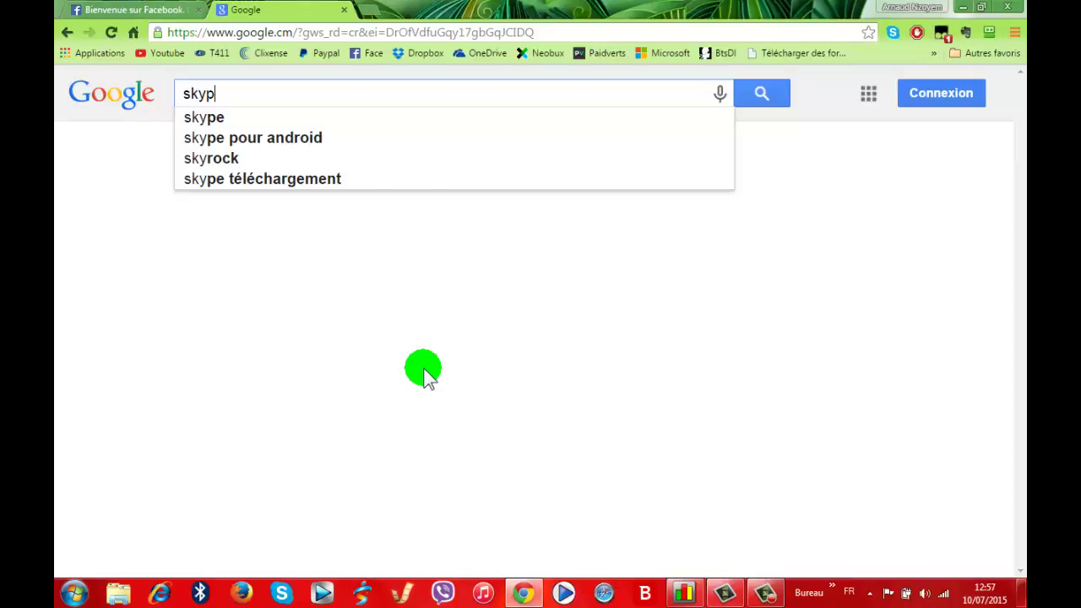
{"action": "type", "text": "e pc"}
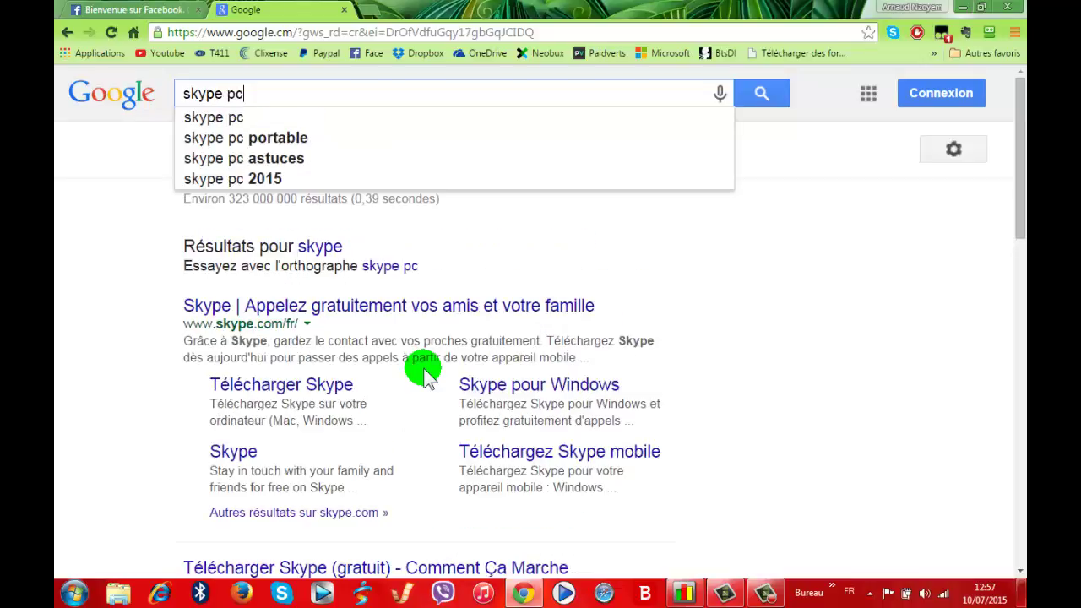
{"action": "type", "text": " up"}
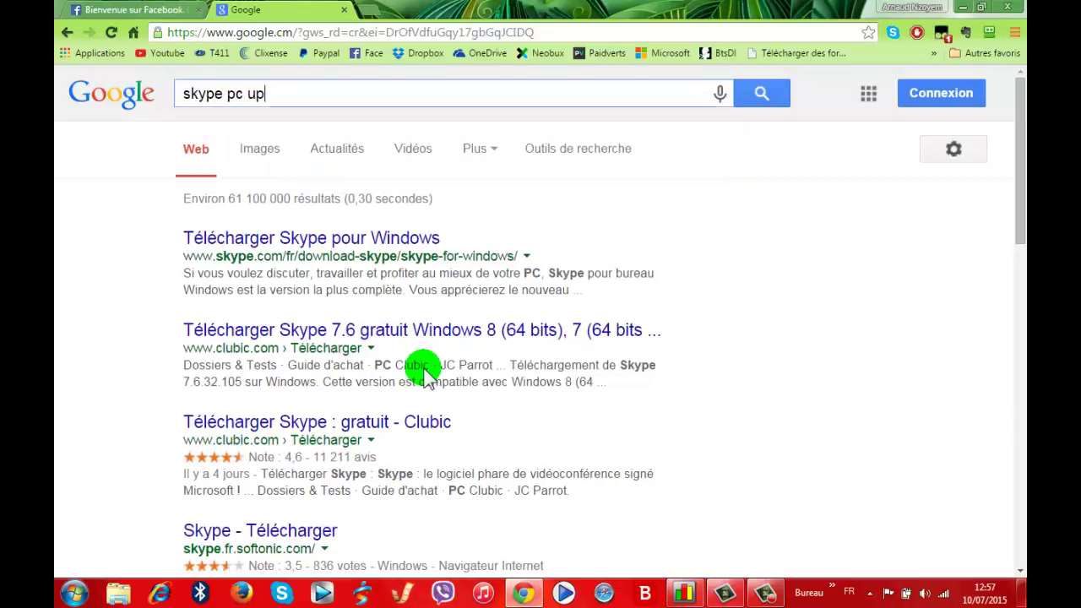
{"action": "type", "text": "todo"}
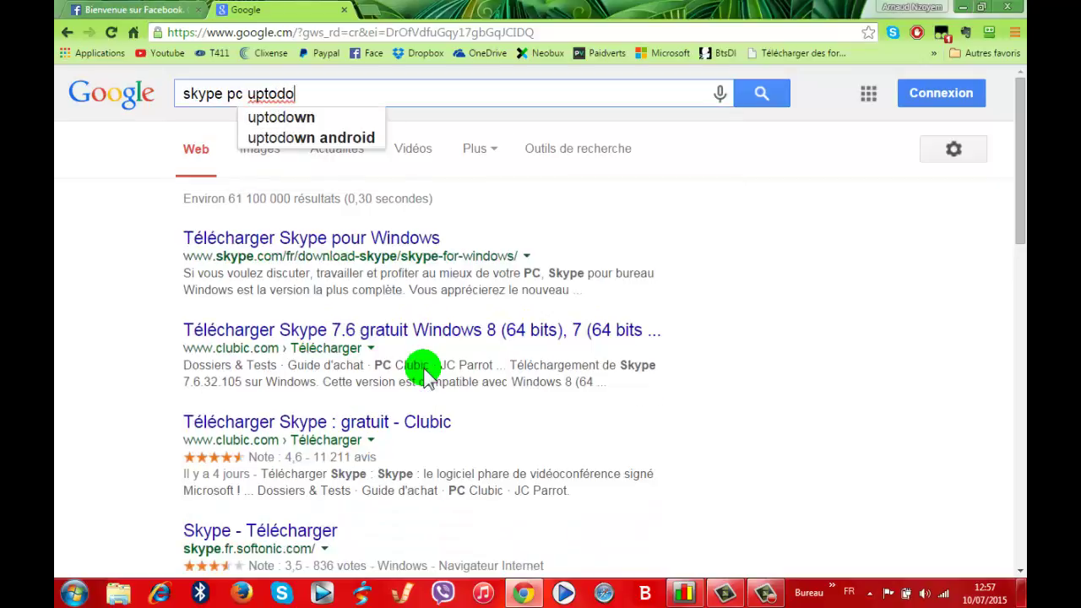
{"action": "type", "text": "w,"}
{"action": "key", "text": "BackSpace"}
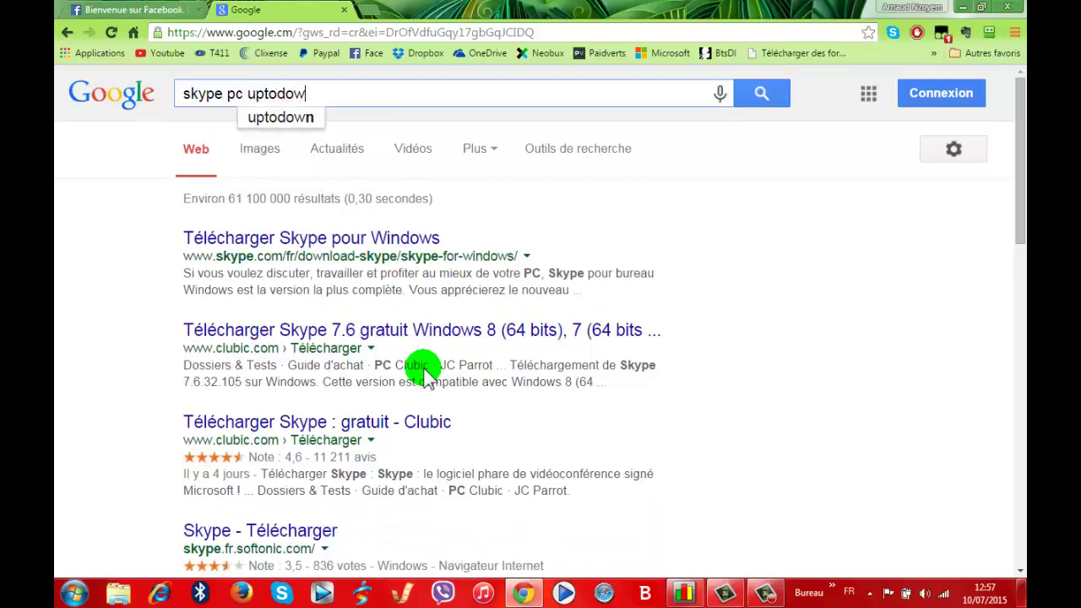
{"action": "type", "text": "n"}
{"action": "key", "text": "Return"}
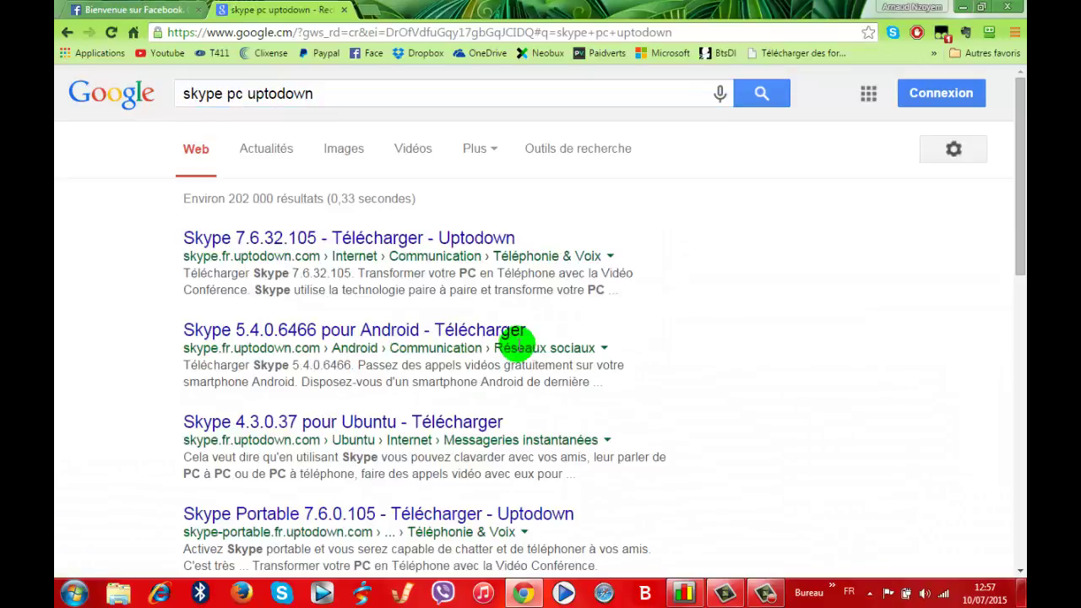
Step: Open the Uptodown result for Skype 7.6.32.105 in a new tab and switch to that tab
{"action": "right_click", "coordinate": [285, 247]}
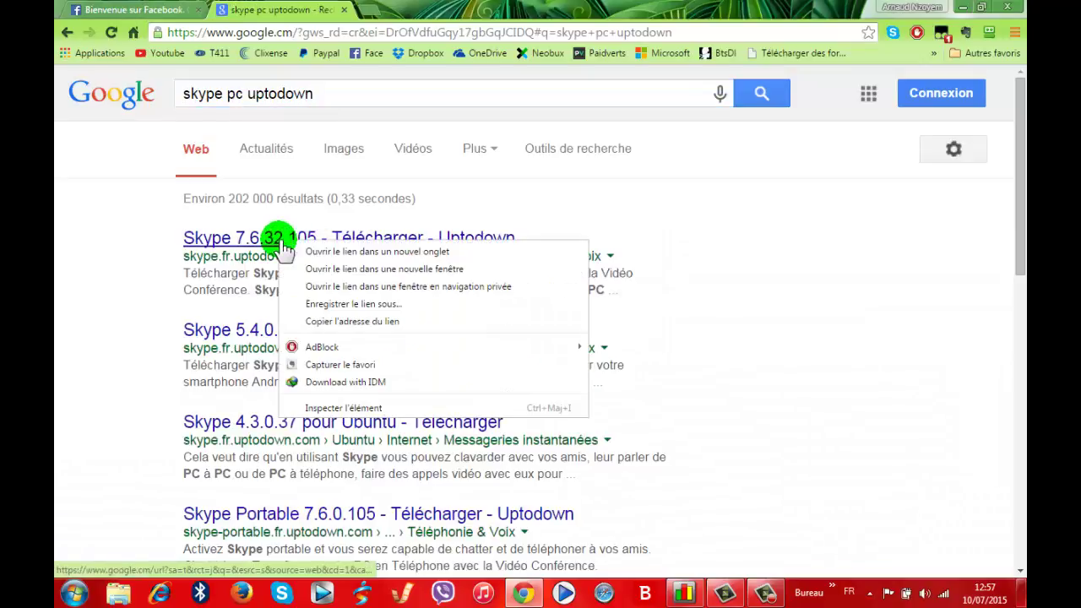
{"action": "left_click", "coordinate": [372, 252]}
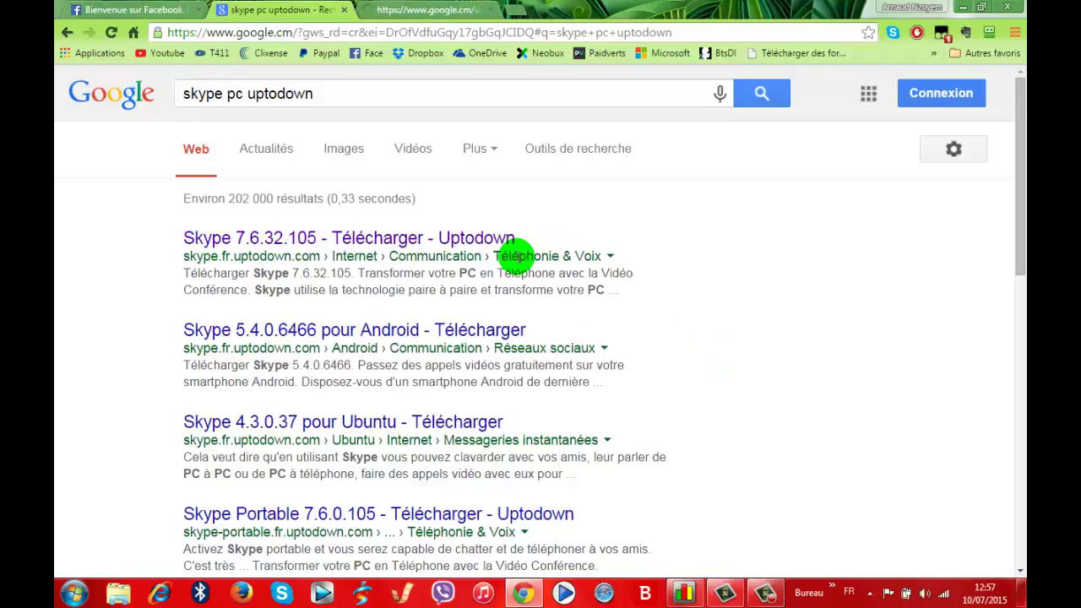
{"action": "left_click", "coordinate": [422, 13]}
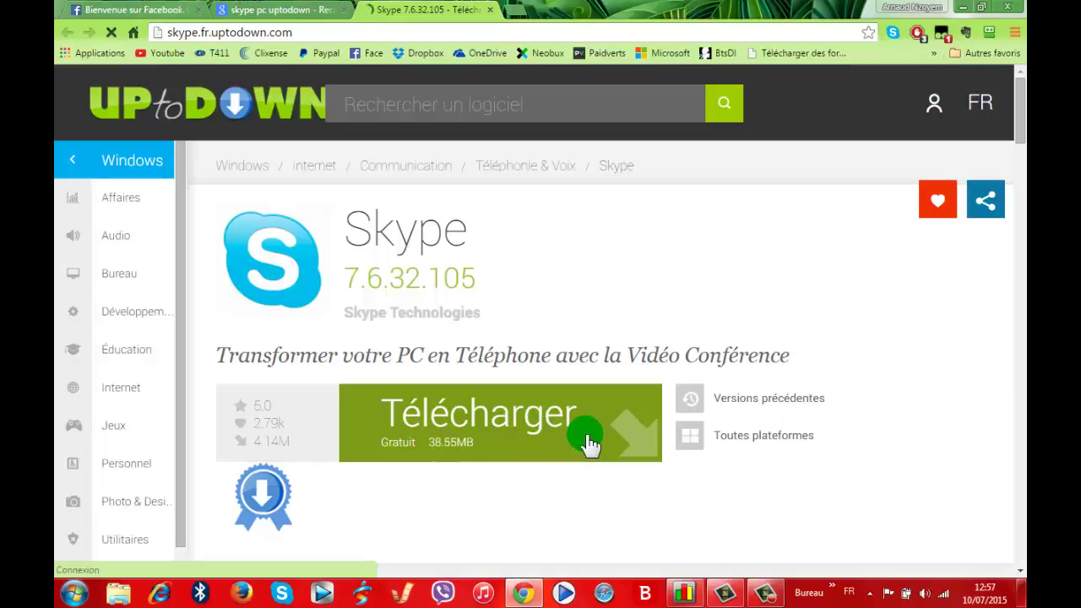
Step: Examine the Skype download page's screenshots, software information and previous versions, and close its tab
{"action": "scroll", "coordinate": [586, 441], "scroll_direction": "down", "scroll_amount": 7}
{"action": "scroll", "coordinate": [634, 427], "scroll_direction": "up", "scroll_amount": 3}
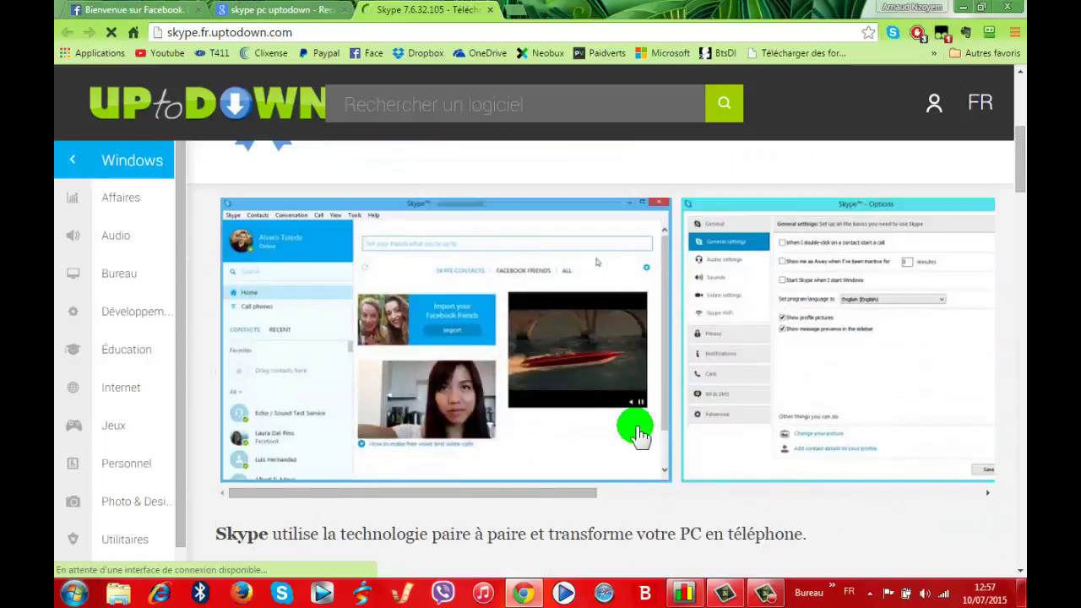
{"action": "scroll", "coordinate": [635, 430], "scroll_direction": "down", "scroll_amount": 13}
{"action": "scroll", "coordinate": [635, 431], "scroll_direction": "down", "scroll_amount": 8}
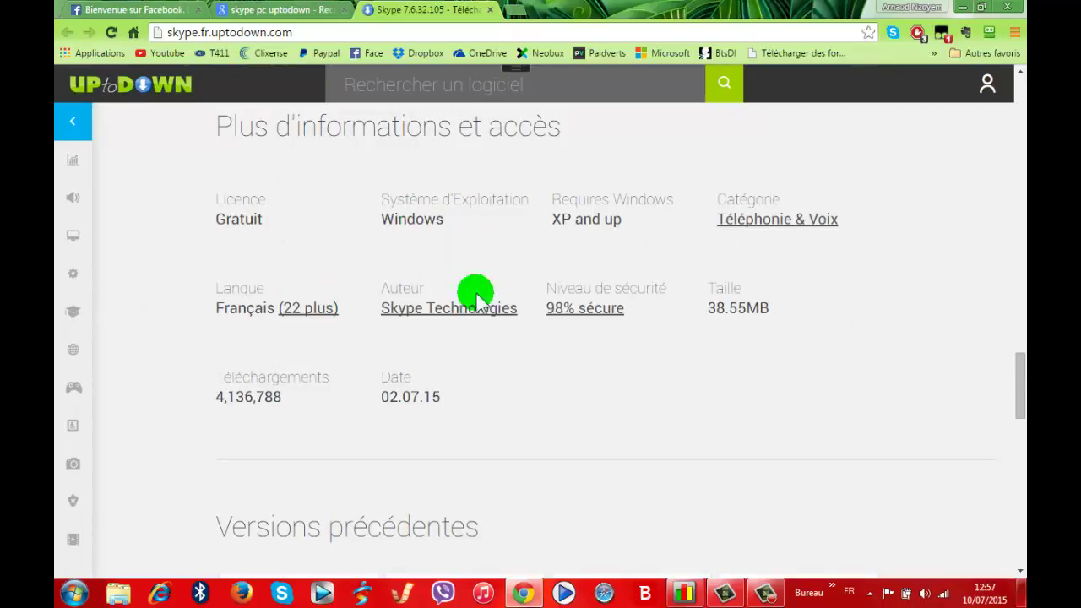
{"action": "scroll", "coordinate": [285, 410], "scroll_direction": "down", "scroll_amount": 3}
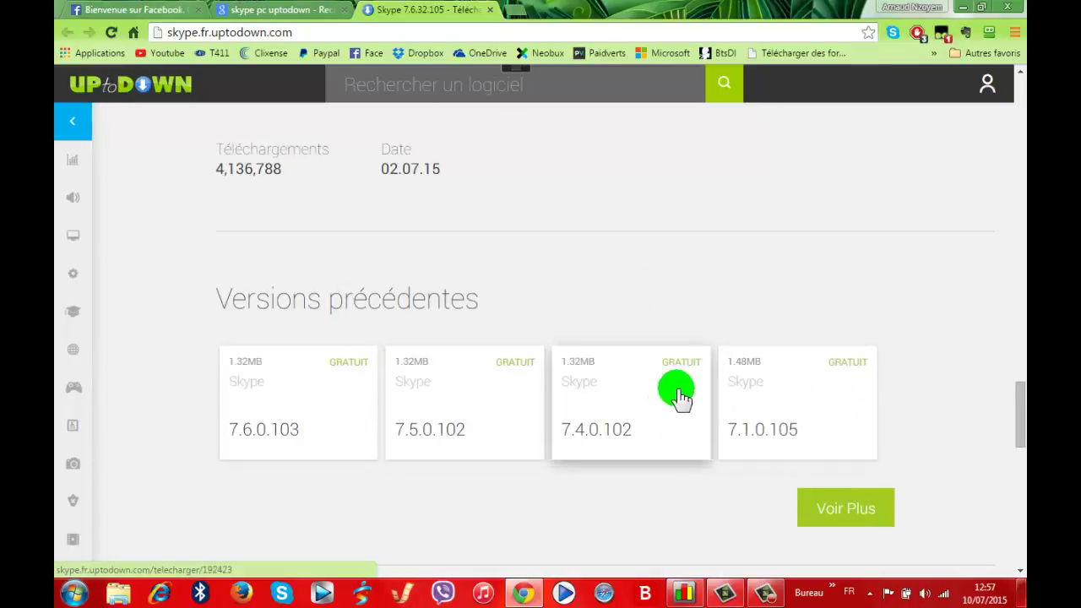
{"action": "scroll", "coordinate": [650, 355], "scroll_direction": "up", "scroll_amount": 8}
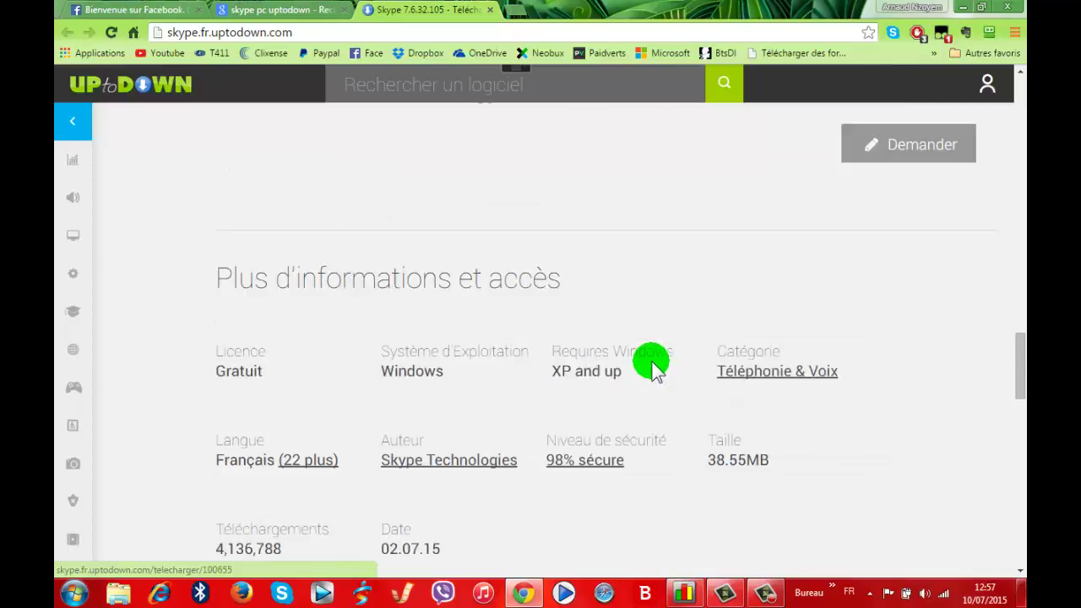
{"action": "scroll", "coordinate": [652, 330], "scroll_direction": "up", "scroll_amount": 15}
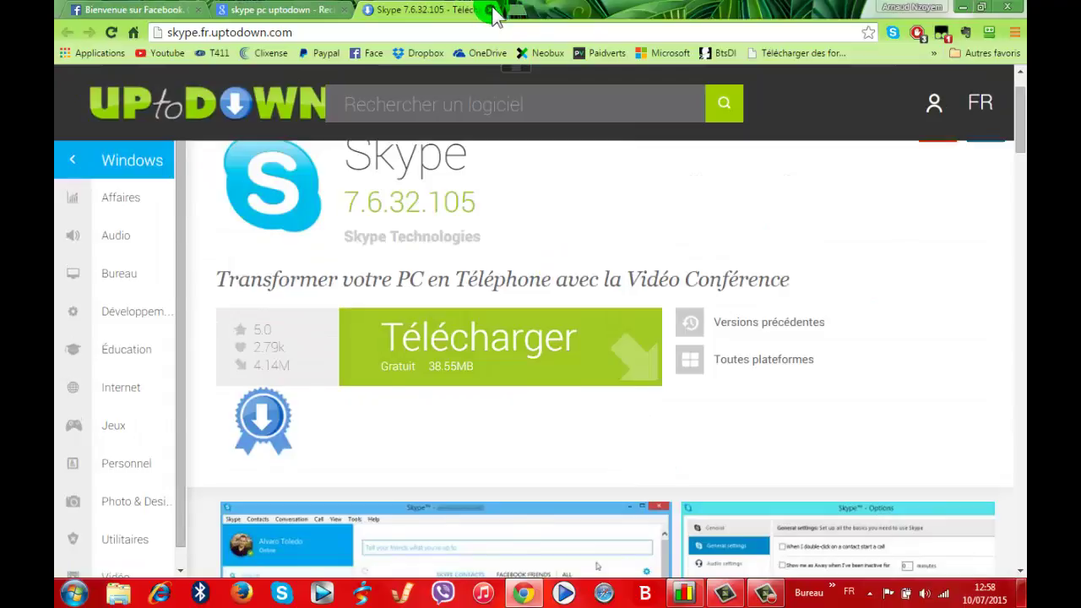
{"action": "left_click", "coordinate": [492, 10]}
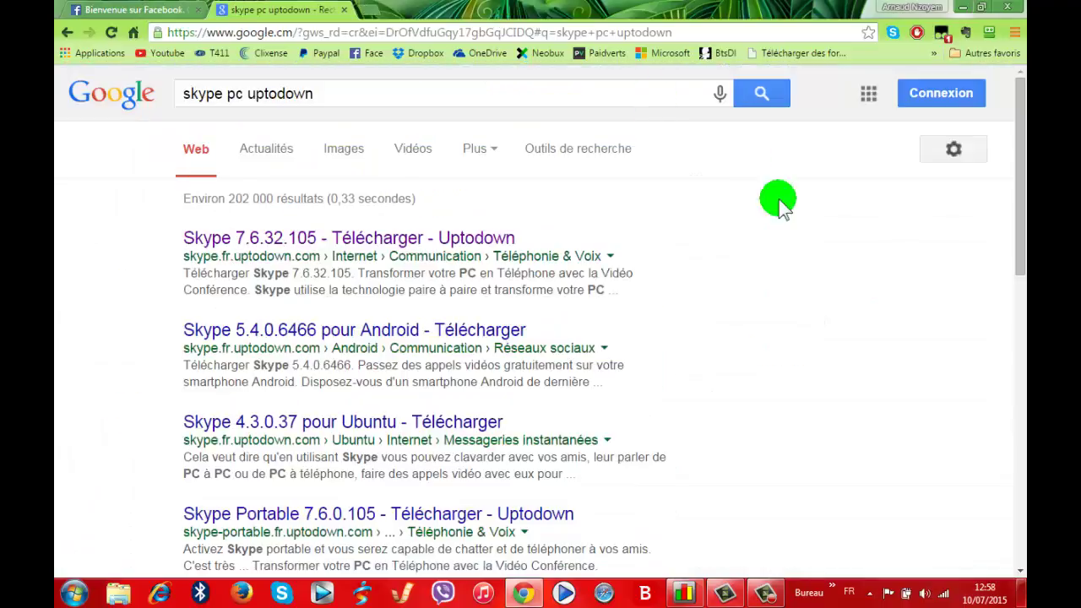
Step: Minimize the browser window to reach the desktop and refresh the desktop
{"action": "left_click", "coordinate": [961, 10]}
{"action": "right_click", "coordinate": [615, 332]}
{"action": "left_click", "coordinate": [671, 375]}
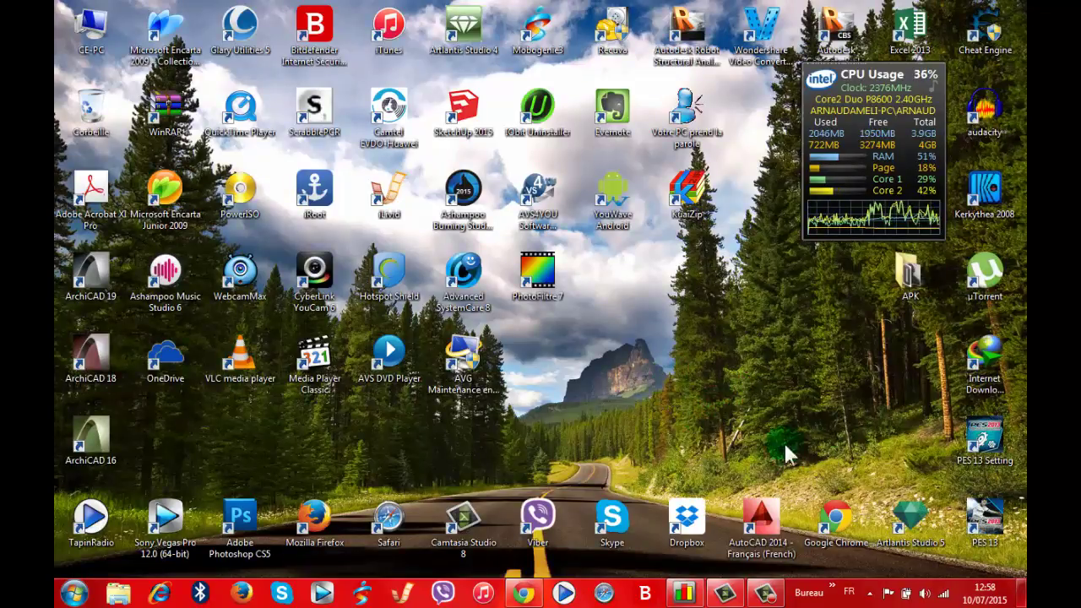
{"action": "right_click", "coordinate": [752, 330]}
{"action": "left_click", "coordinate": [802, 377]}
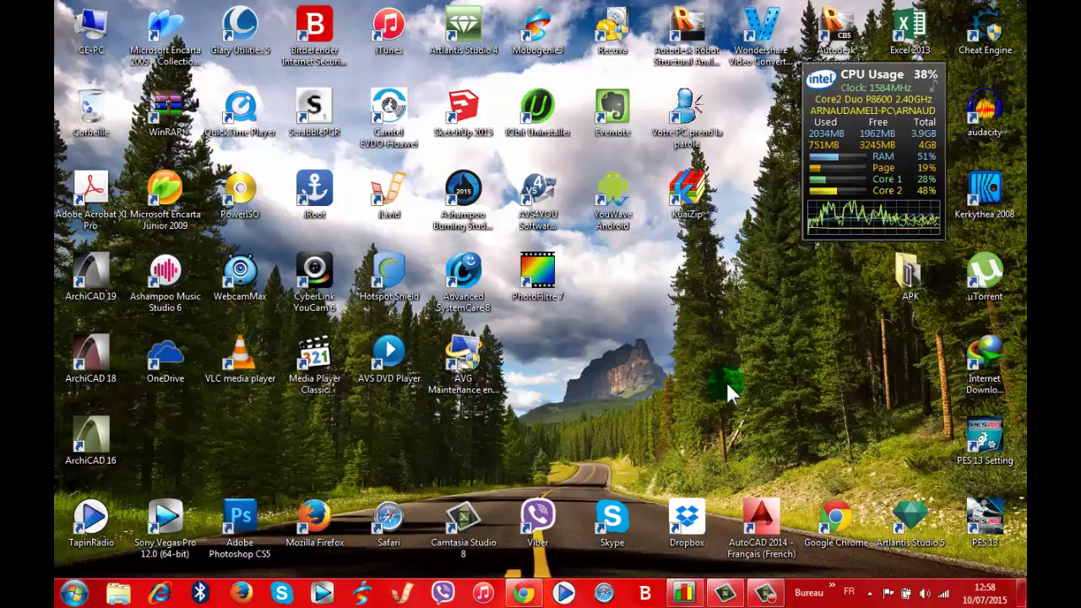
{"action": "right_click", "coordinate": [696, 322]}
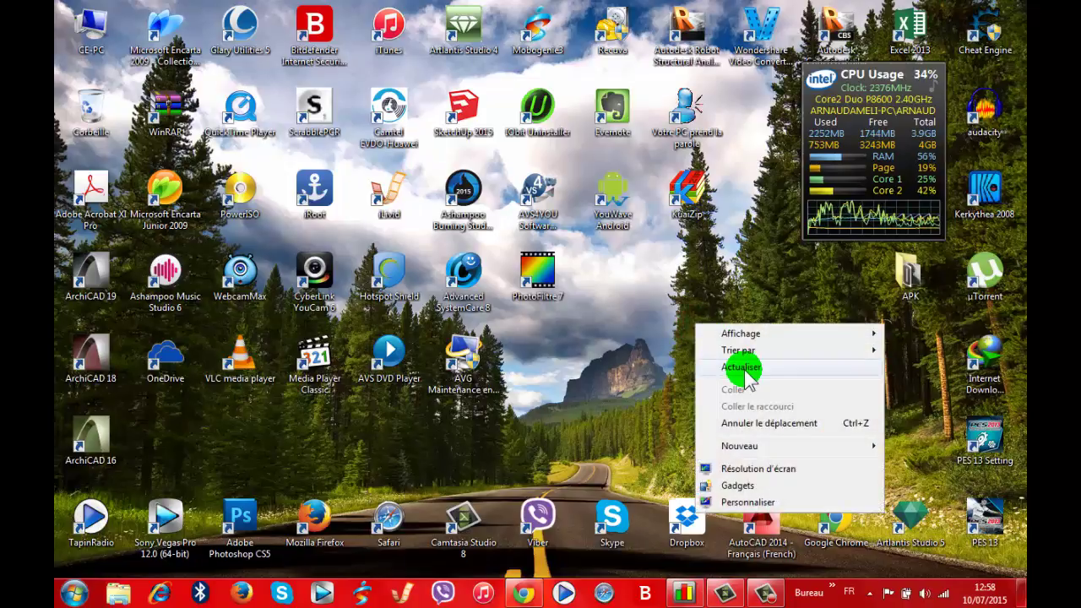
{"action": "left_click", "coordinate": [743, 368]}
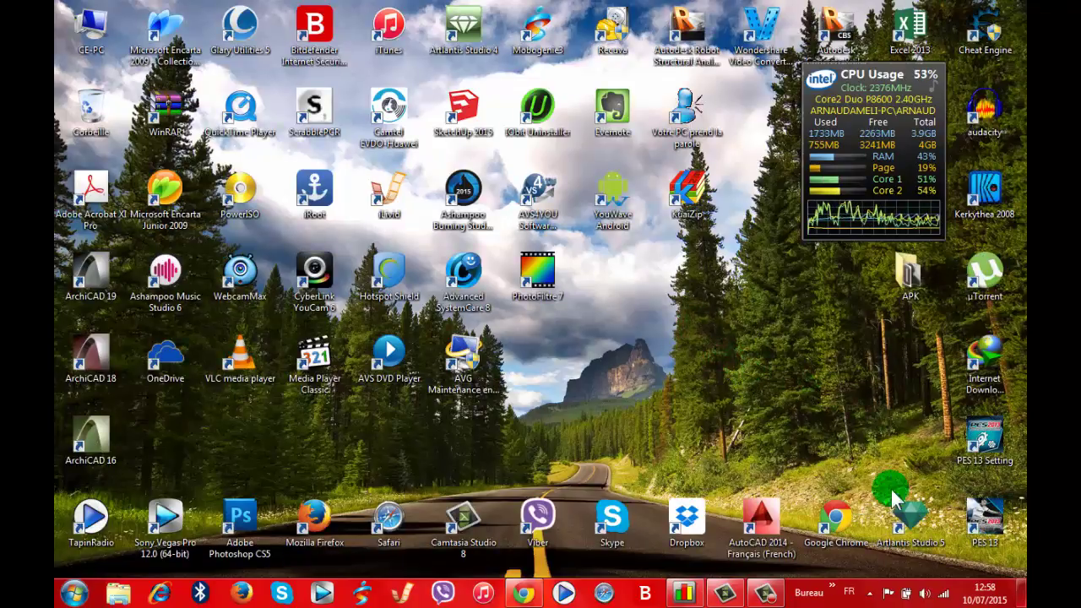
Step: View the system volume control, dismiss it and refresh the desktop
{"action": "left_click", "coordinate": [929, 596]}
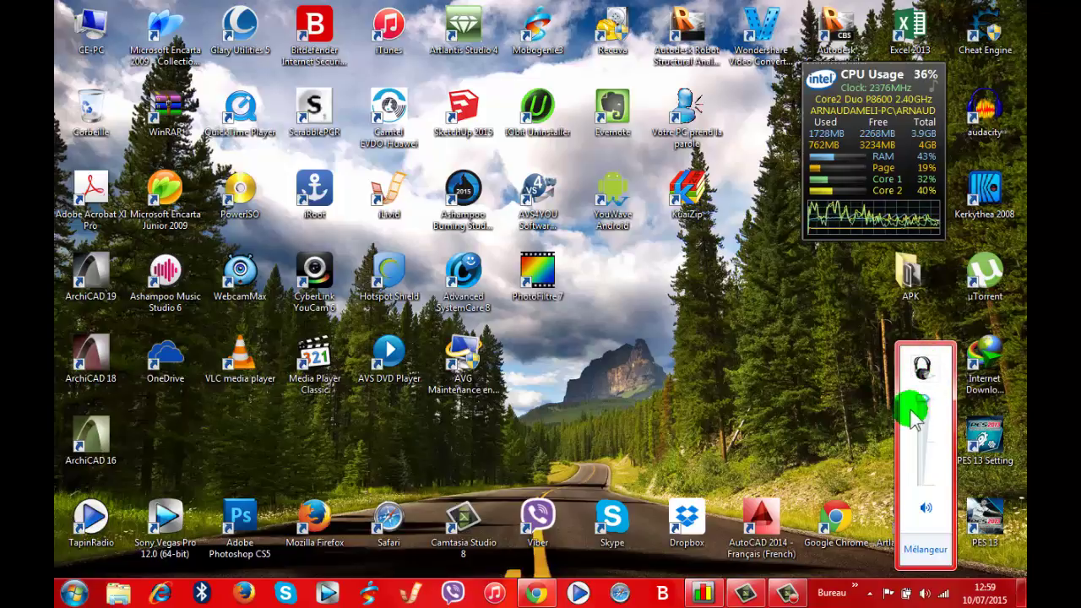
{"action": "left_click", "coordinate": [790, 389]}
{"action": "right_click", "coordinate": [655, 314]}
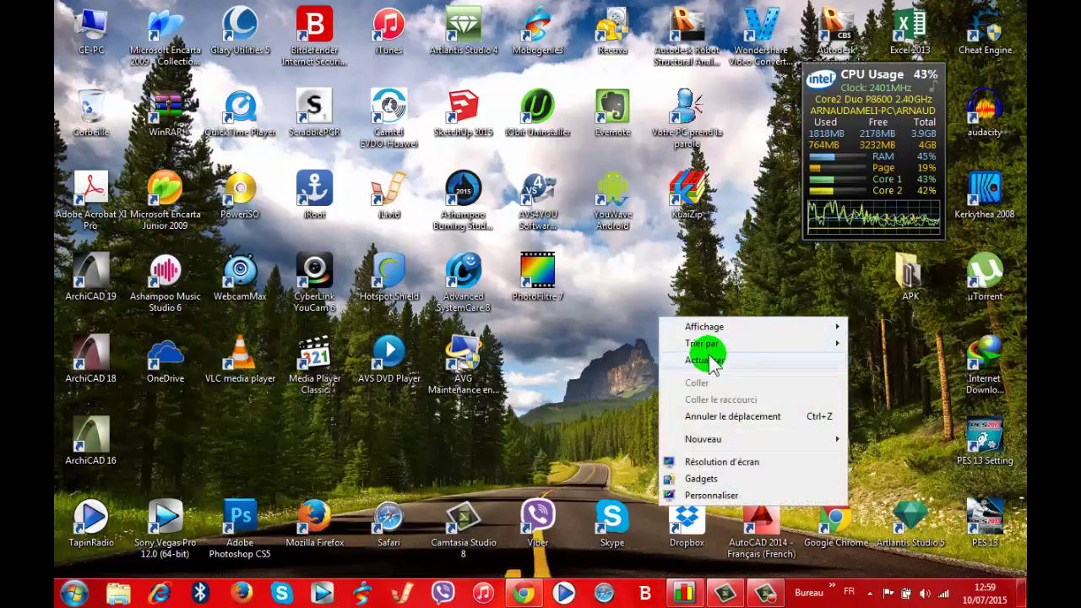
{"action": "left_click", "coordinate": [707, 351]}
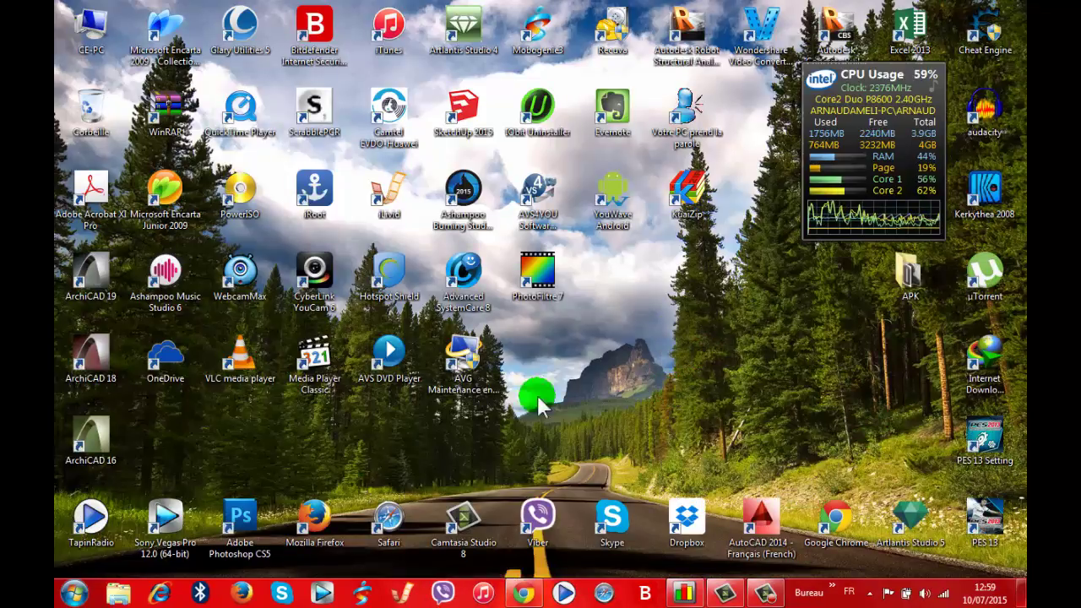
Step: Search the computer for "son", open the Son dialog from the results and close it without changes
{"action": "left_click", "coordinate": [75, 593]}
{"action": "type", "text": "son"}
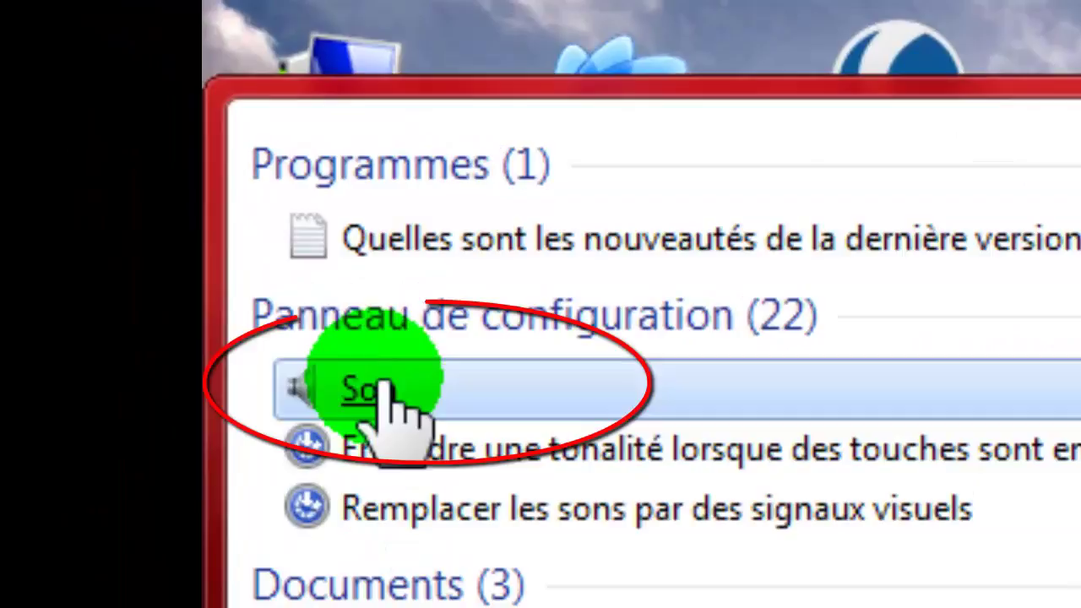
{"action": "left_click", "coordinate": [384, 397]}
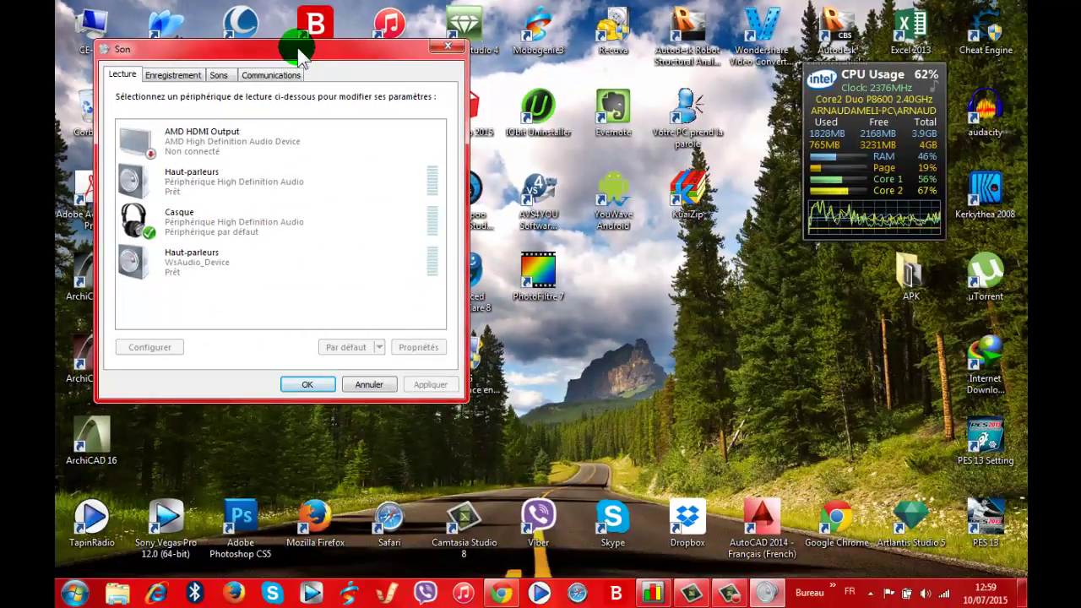
{"action": "left_click_drag", "start_coordinate": [295, 49], "coordinate": [466, 100]}
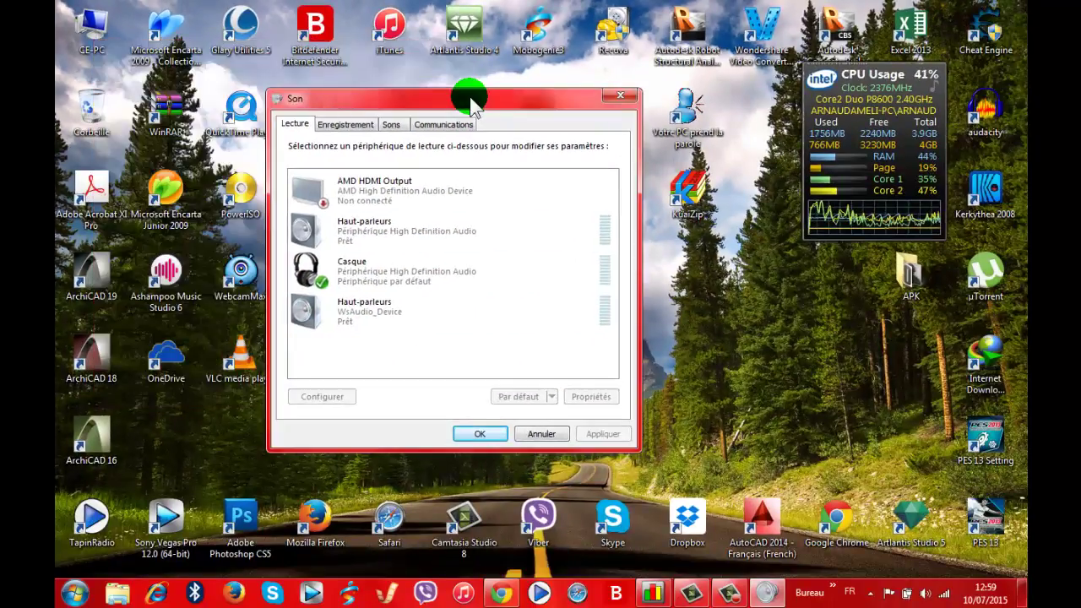
{"action": "left_click", "coordinate": [541, 435]}
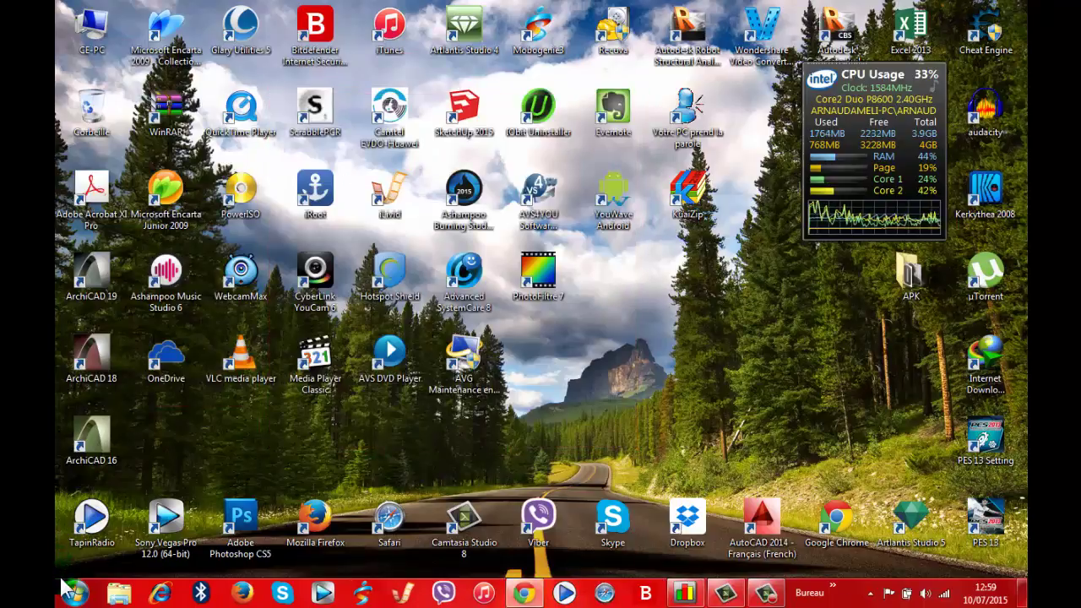
Step: Open the Son dialog from the Control Panel's "Matériel et audio" category, and close both windows without changes
{"action": "left_click", "coordinate": [74, 594]}
{"action": "left_click", "coordinate": [314, 443]}
{"action": "left_click", "coordinate": [348, 338]}
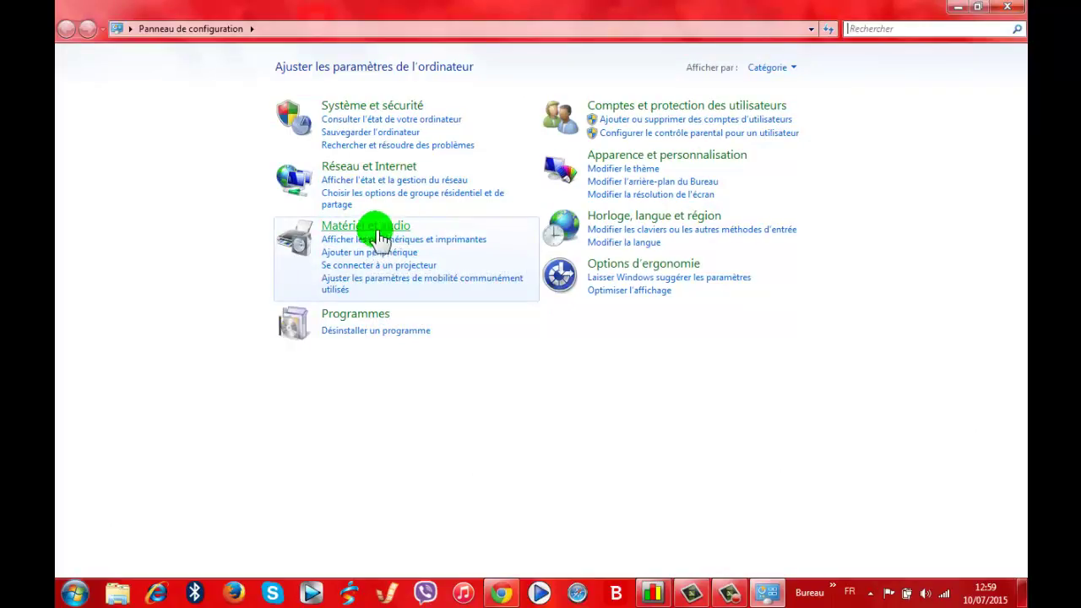
{"action": "left_click", "coordinate": [385, 228]}
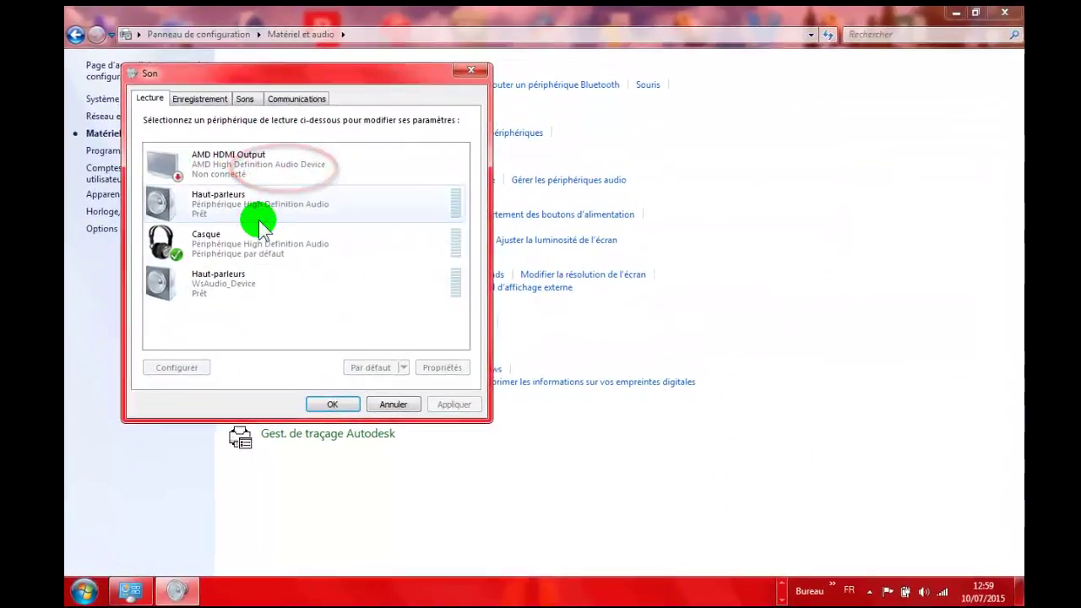
{"action": "left_click", "coordinate": [391, 404]}
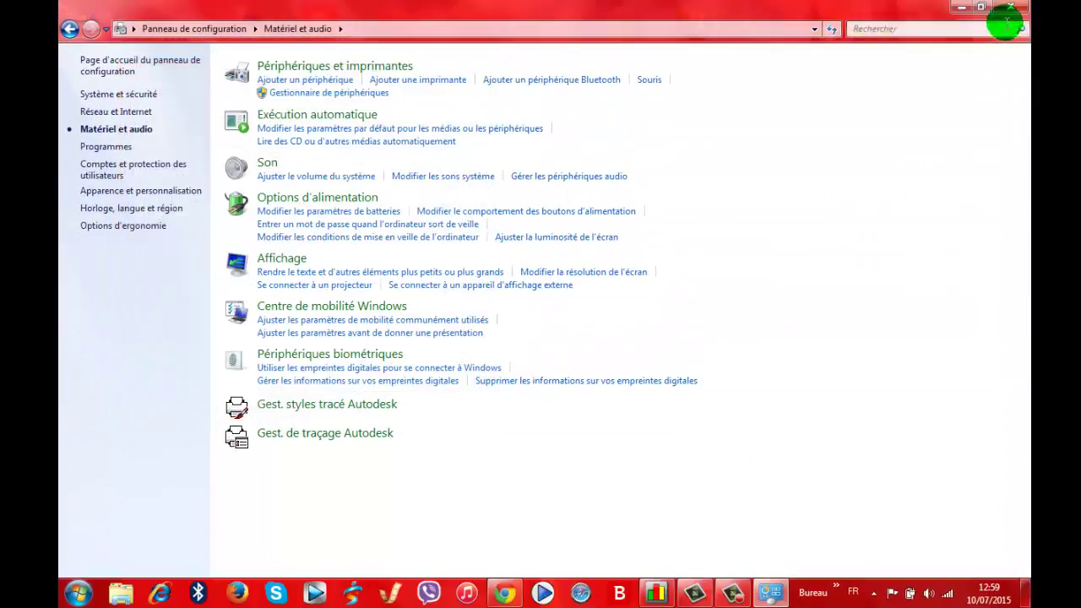
{"action": "left_click", "coordinate": [1011, 10]}
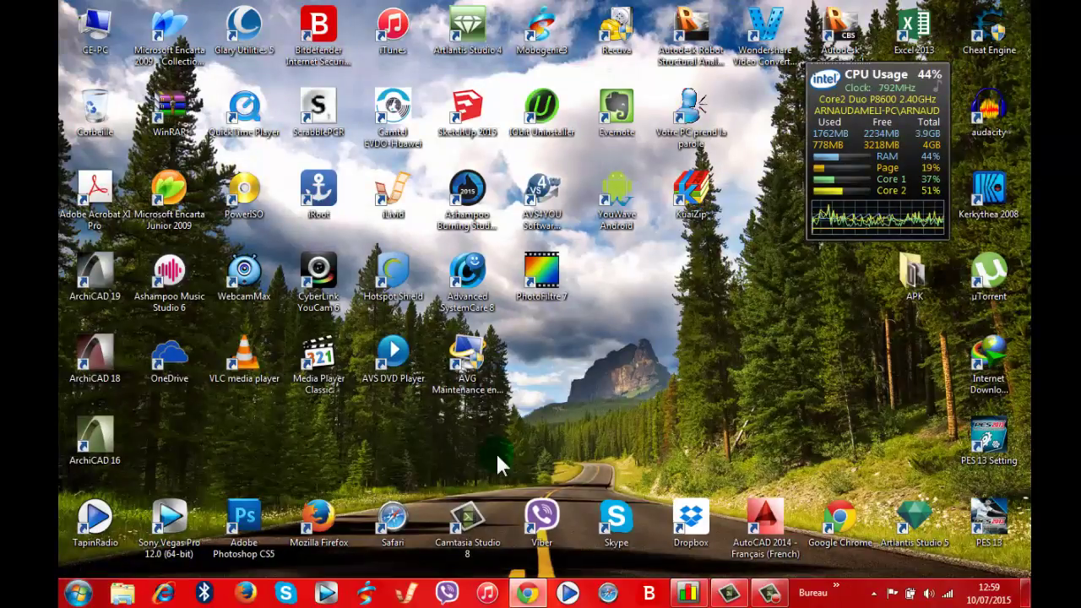
Step: Search the computer for "son", open the Son dialog and place it near the middle of the desktop
{"action": "key", "text": "super"}
{"action": "type", "text": "son"}
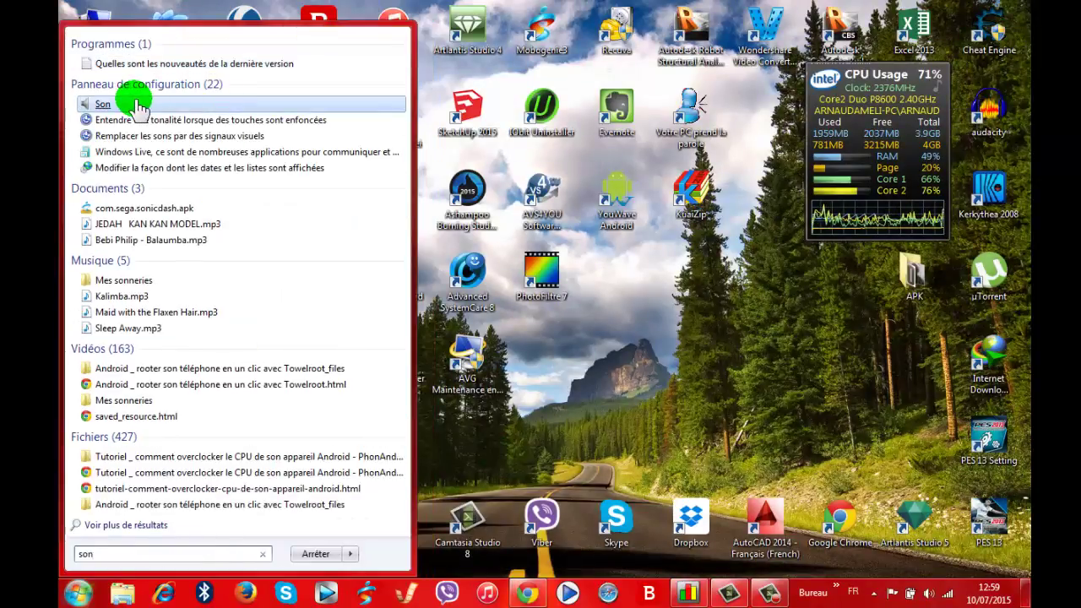
{"action": "left_click", "coordinate": [118, 102]}
{"action": "left_click_drag", "start_coordinate": [282, 90], "coordinate": [502, 125]}
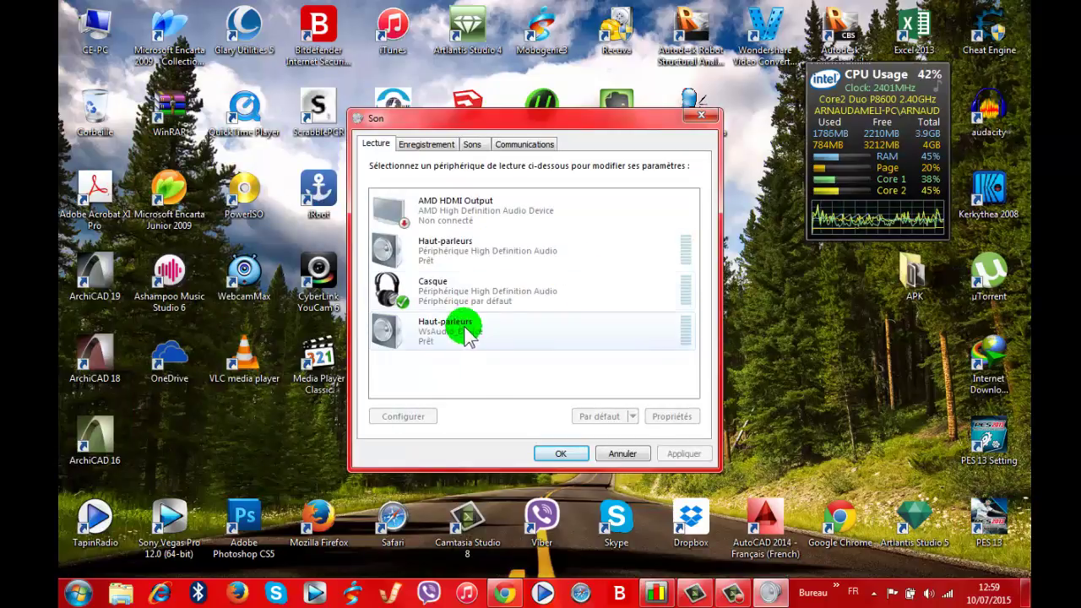
Step: Examine the playback devices, recording devices, sound scheme and communications settings in the Son dialog
{"action": "left_click", "coordinate": [467, 250]}
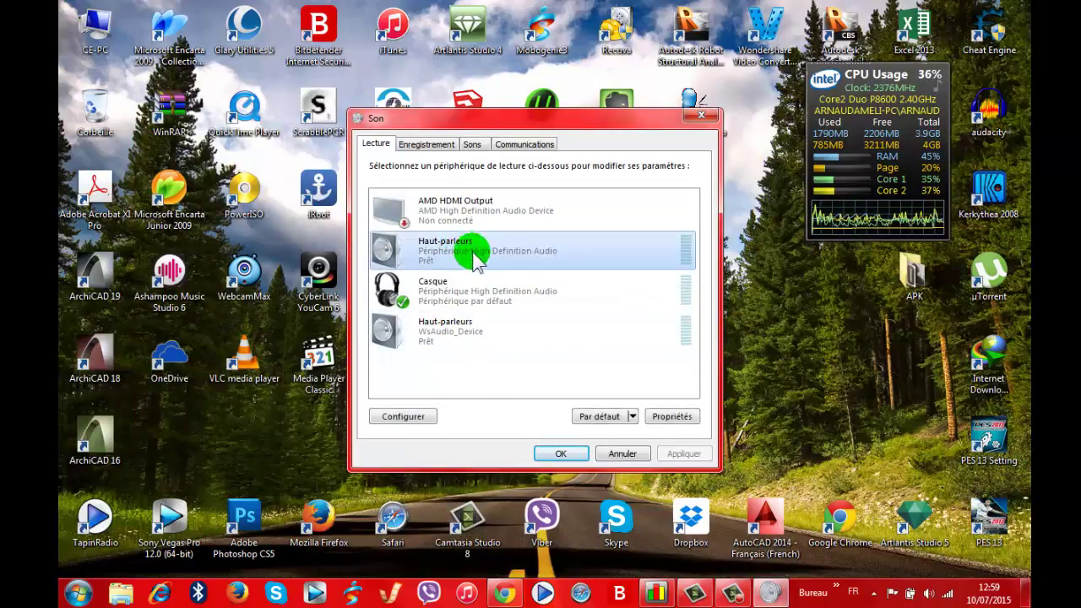
{"action": "left_click", "coordinate": [486, 302]}
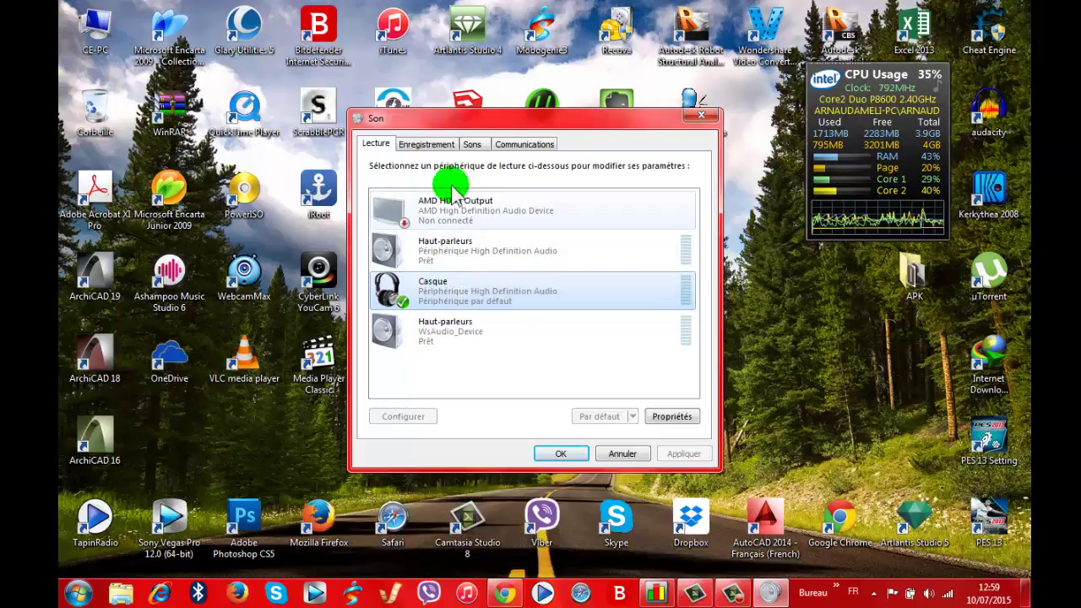
{"action": "left_click", "coordinate": [417, 142]}
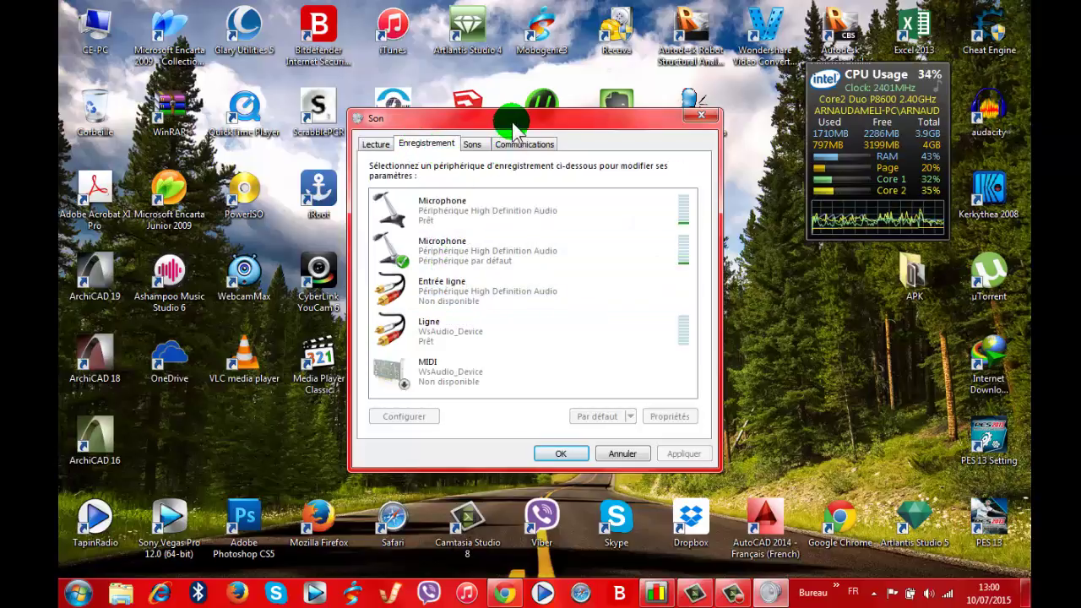
{"action": "left_click_drag", "start_coordinate": [513, 116], "coordinate": [455, 101]}
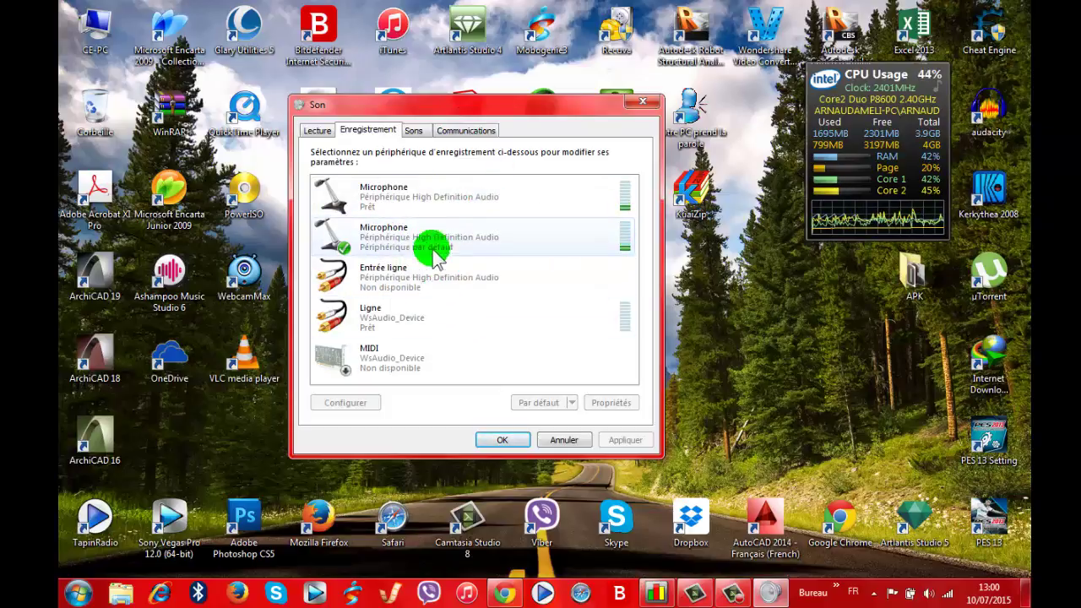
{"action": "left_click", "coordinate": [410, 236]}
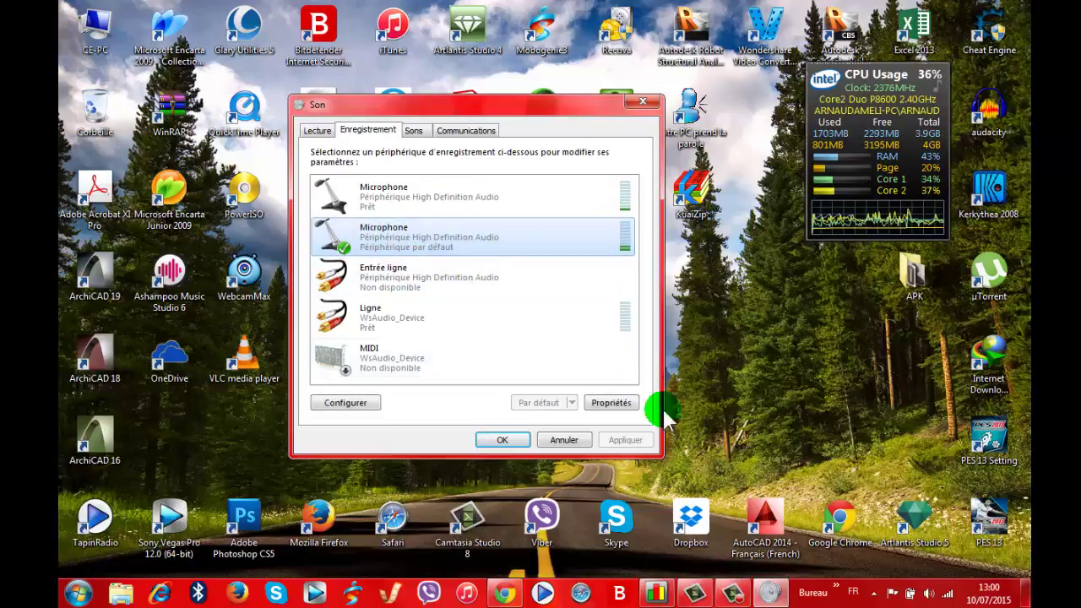
{"action": "left_click", "coordinate": [413, 132]}
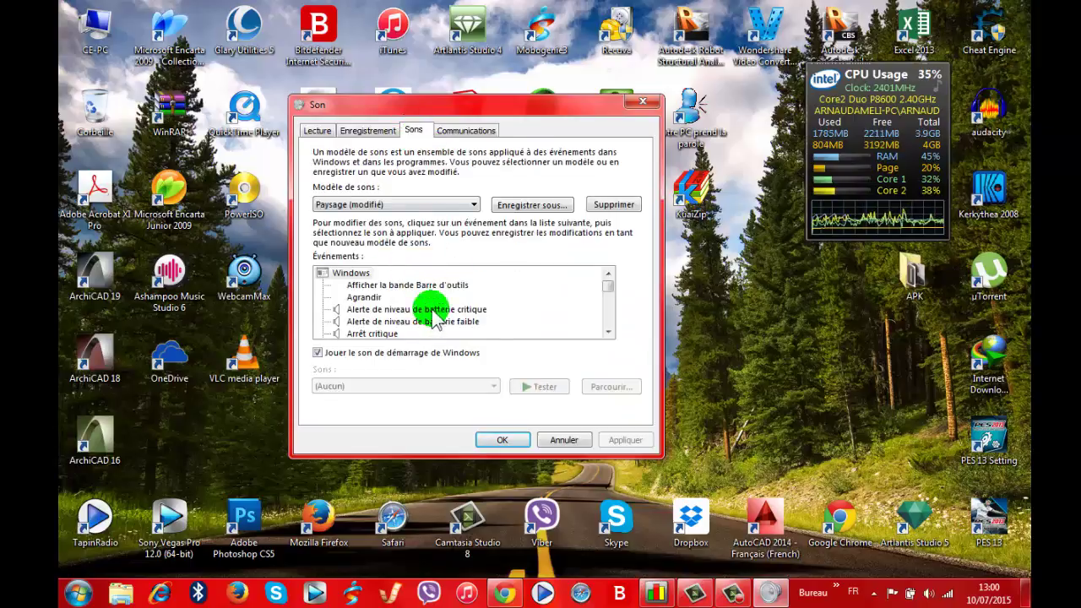
{"action": "left_click", "coordinate": [461, 132]}
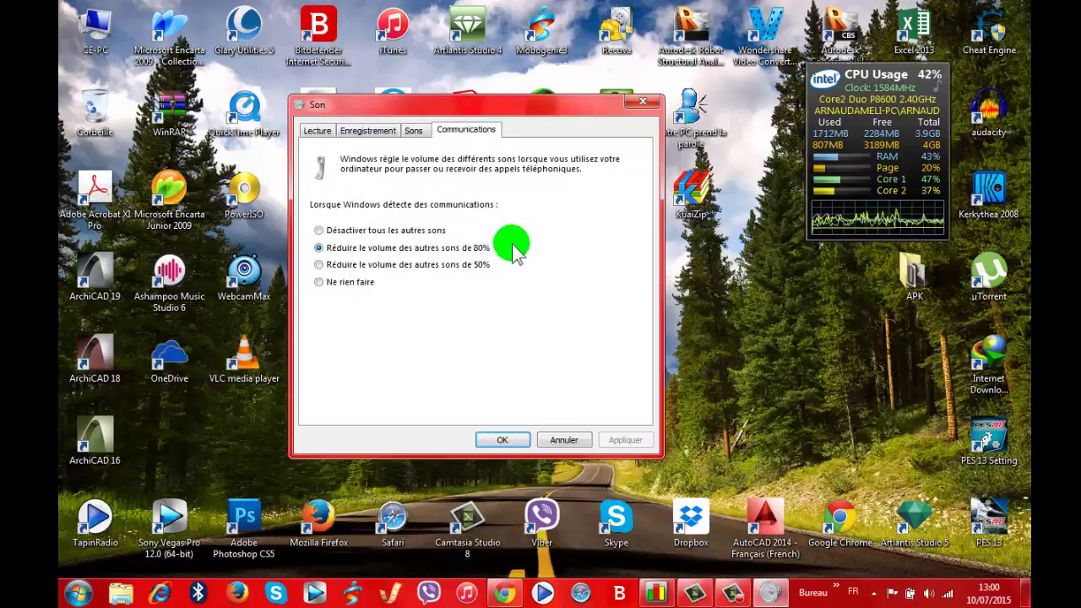
Step: Open the default recording microphone's properties and keep its device usage on "Utiliser ce périphérique (activé)"
{"action": "left_click", "coordinate": [367, 129]}
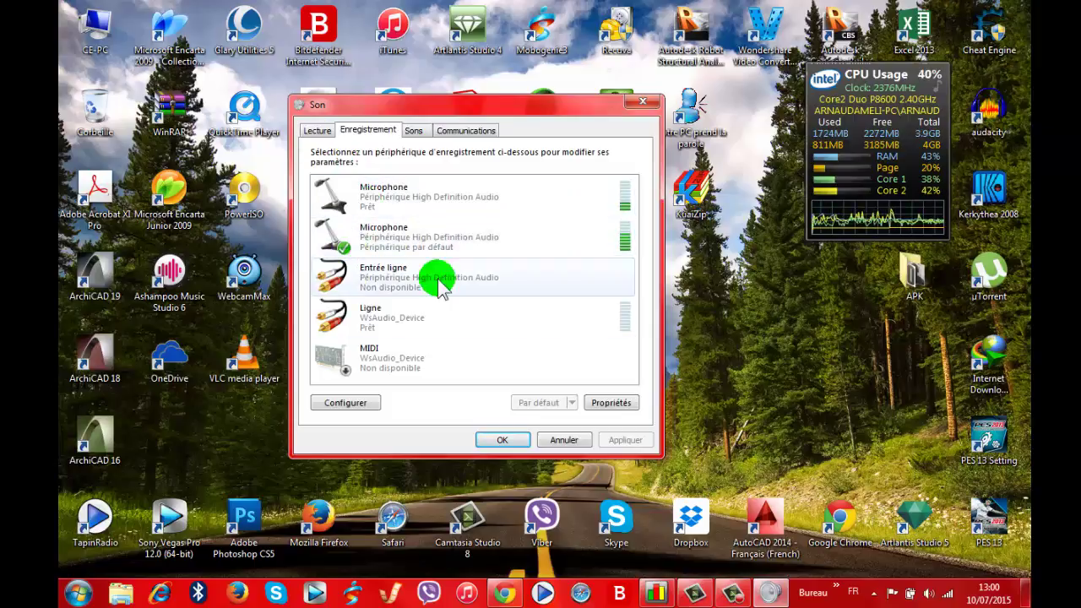
{"action": "left_click", "coordinate": [403, 243]}
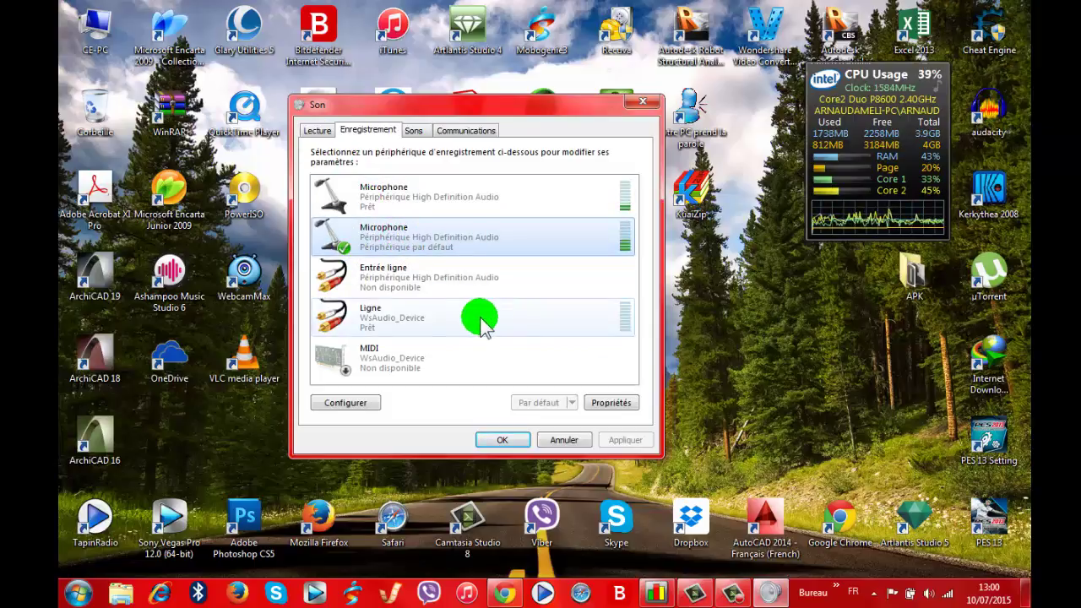
{"action": "left_click", "coordinate": [599, 402]}
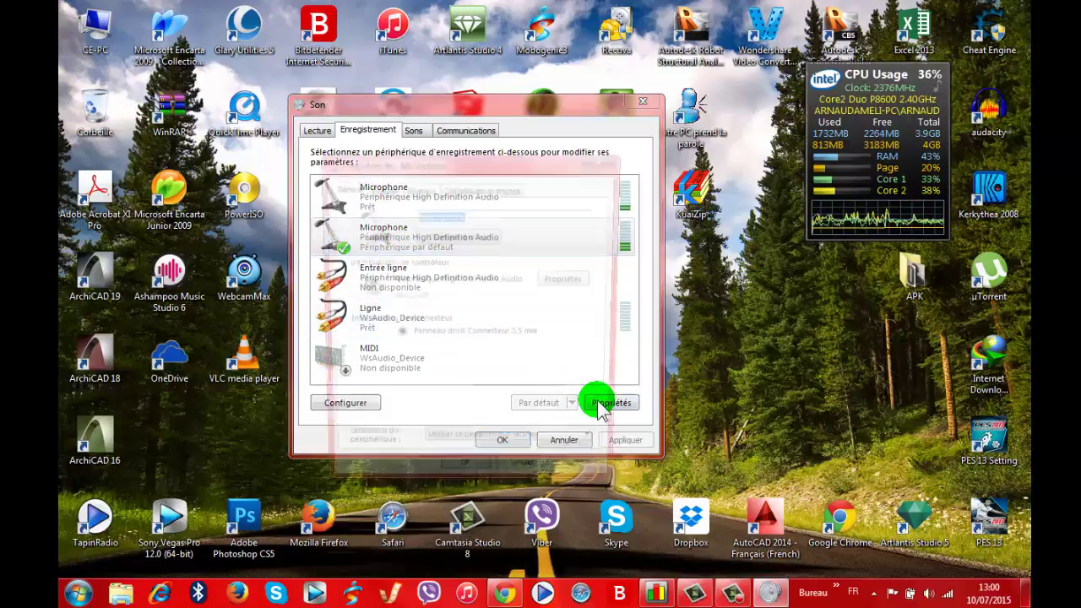
{"action": "left_click_drag", "start_coordinate": [431, 166], "coordinate": [405, 127]}
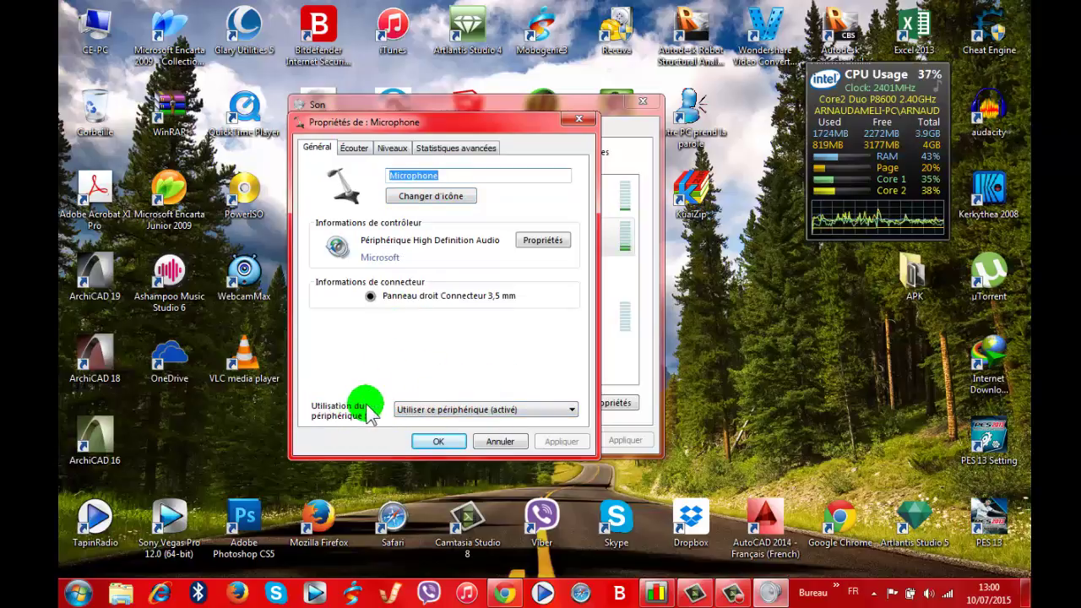
{"action": "left_click", "coordinate": [553, 416]}
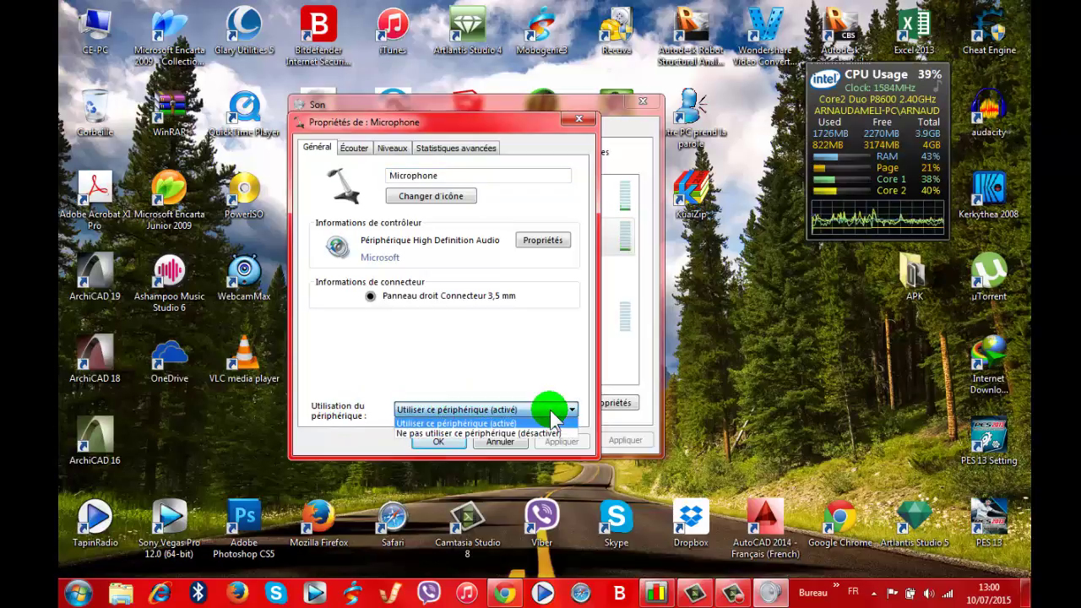
{"action": "left_click", "coordinate": [551, 415]}
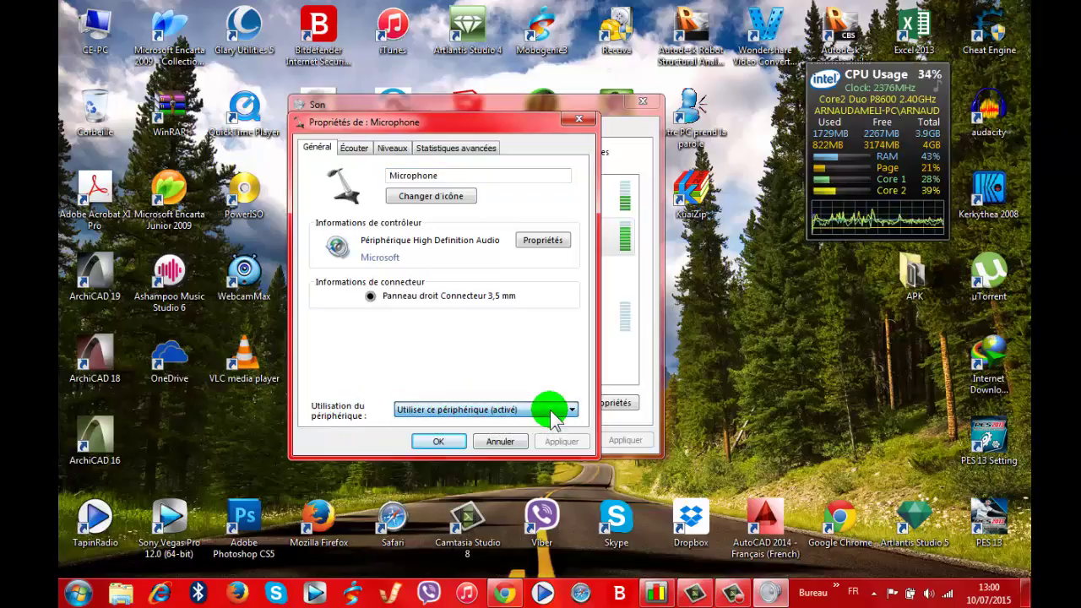
Step: Try "Écouter ce périphérique" for the microphone with "Périphérique de lecture par défaut", and switch the listening option off again
{"action": "left_click", "coordinate": [353, 154]}
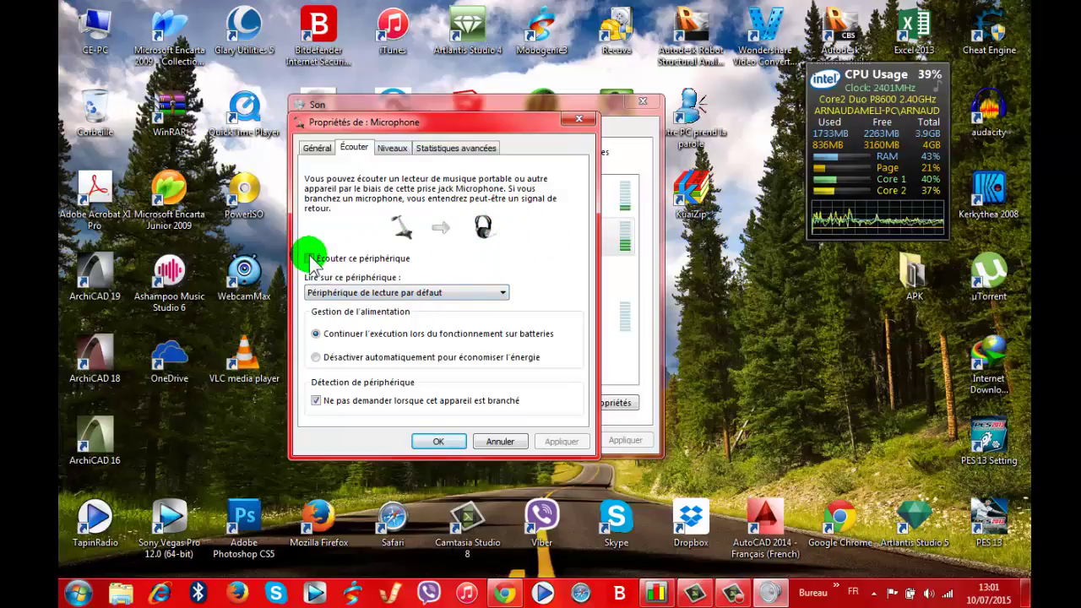
{"action": "left_click", "coordinate": [405, 292]}
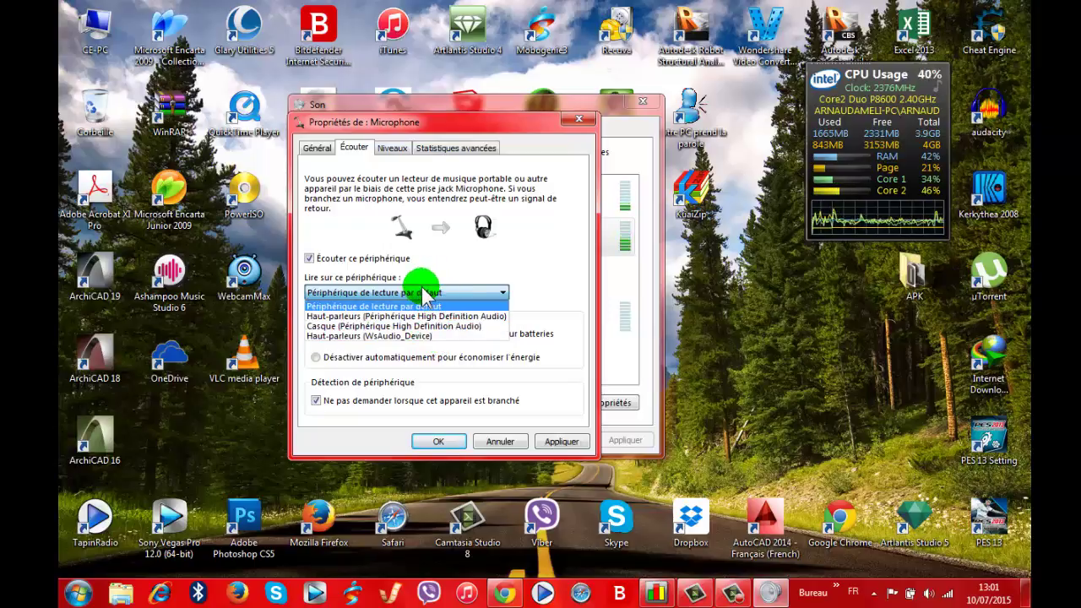
{"action": "left_click", "coordinate": [425, 295]}
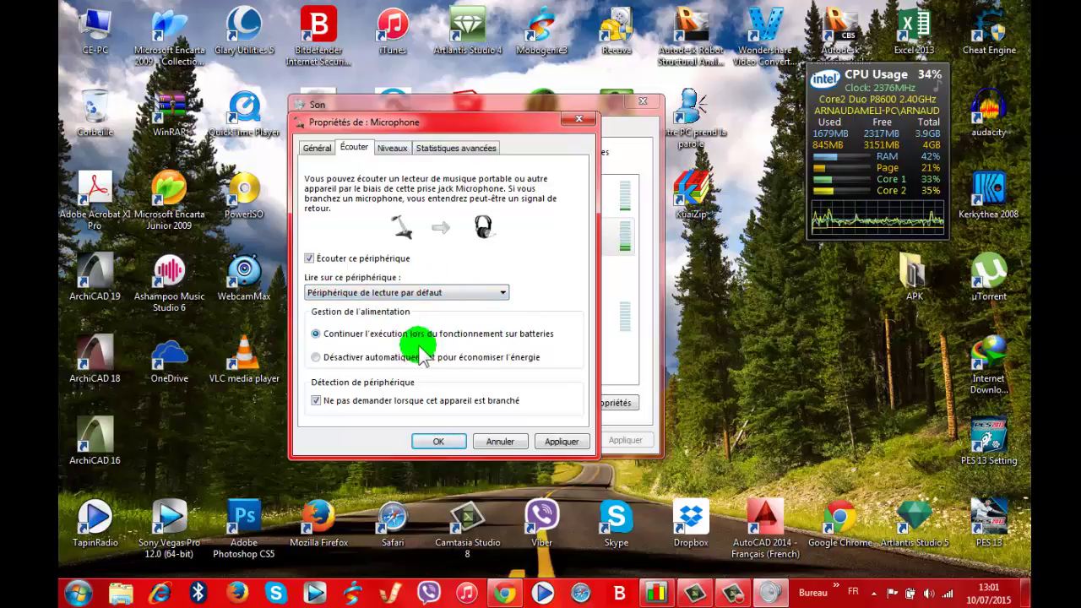
{"action": "left_click", "coordinate": [315, 397]}
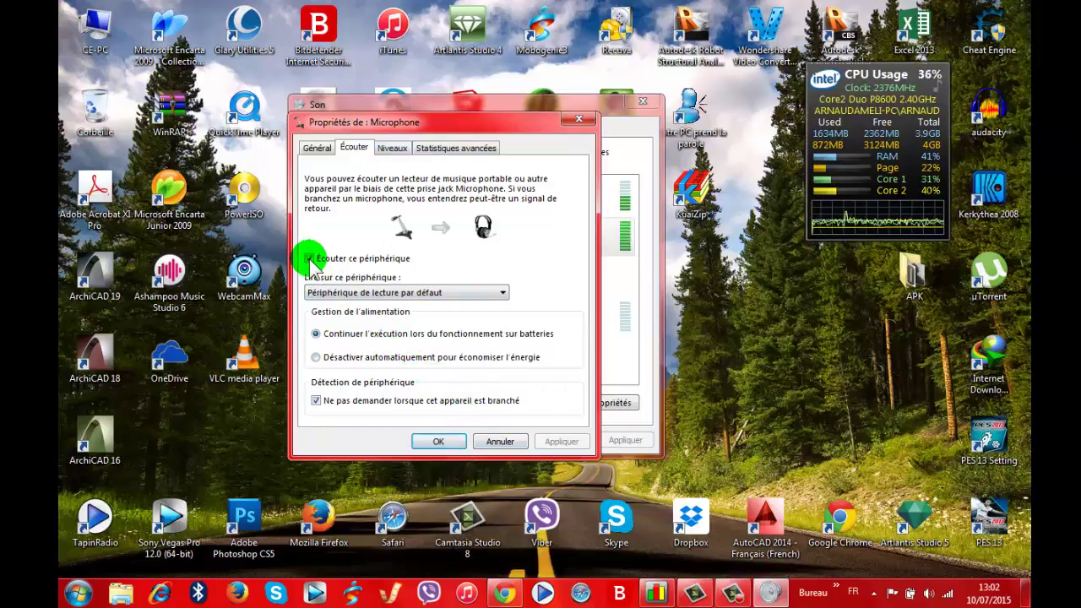
{"action": "left_click", "coordinate": [309, 259]}
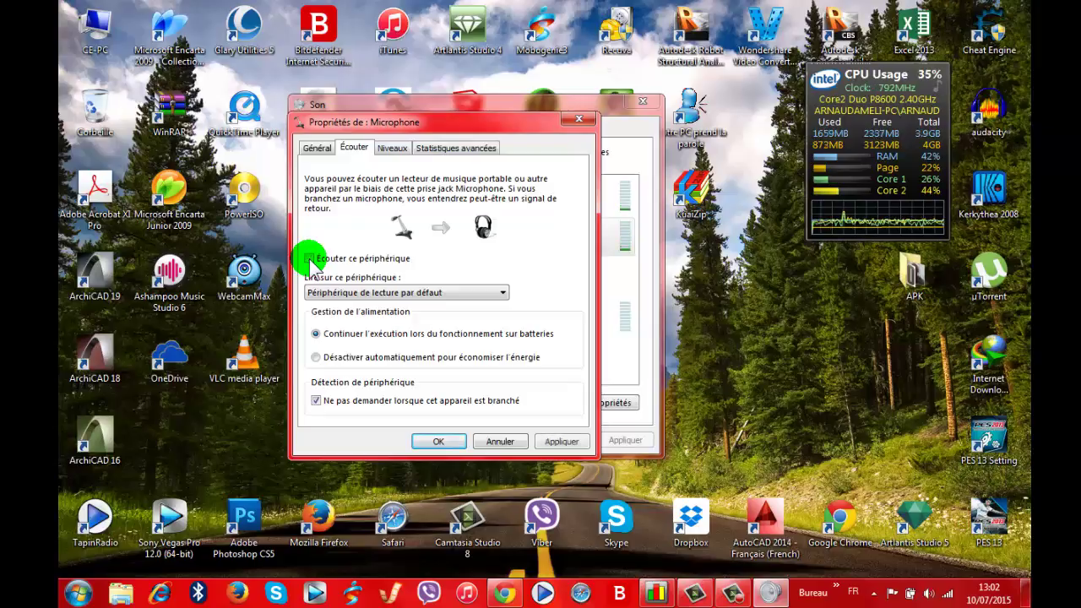
Step: Apply and confirm the microphone properties, and close the Son dialog
{"action": "left_click", "coordinate": [559, 440]}
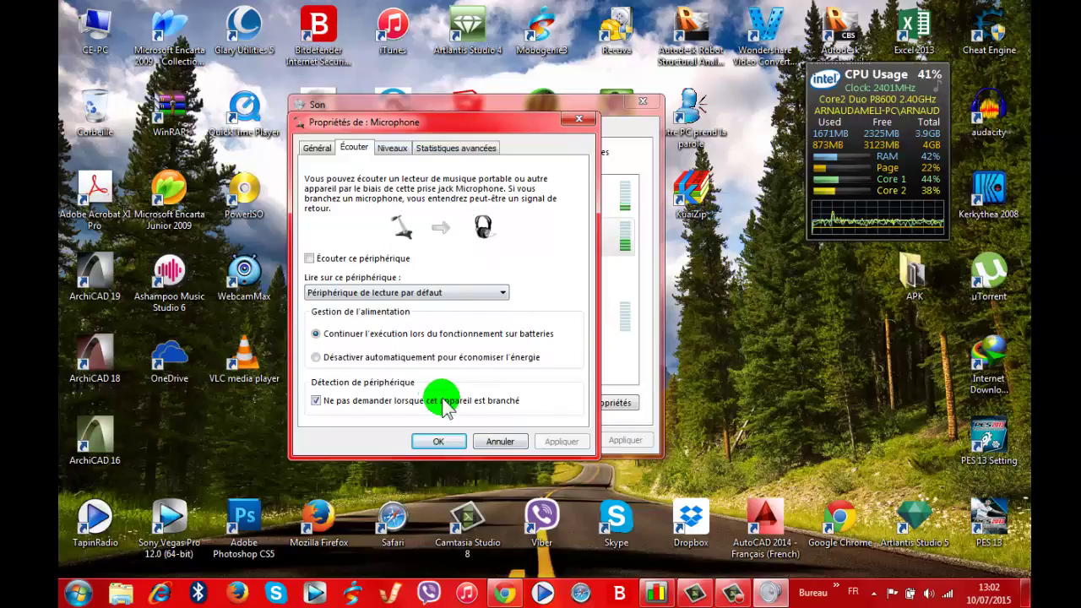
{"action": "left_click", "coordinate": [438, 442]}
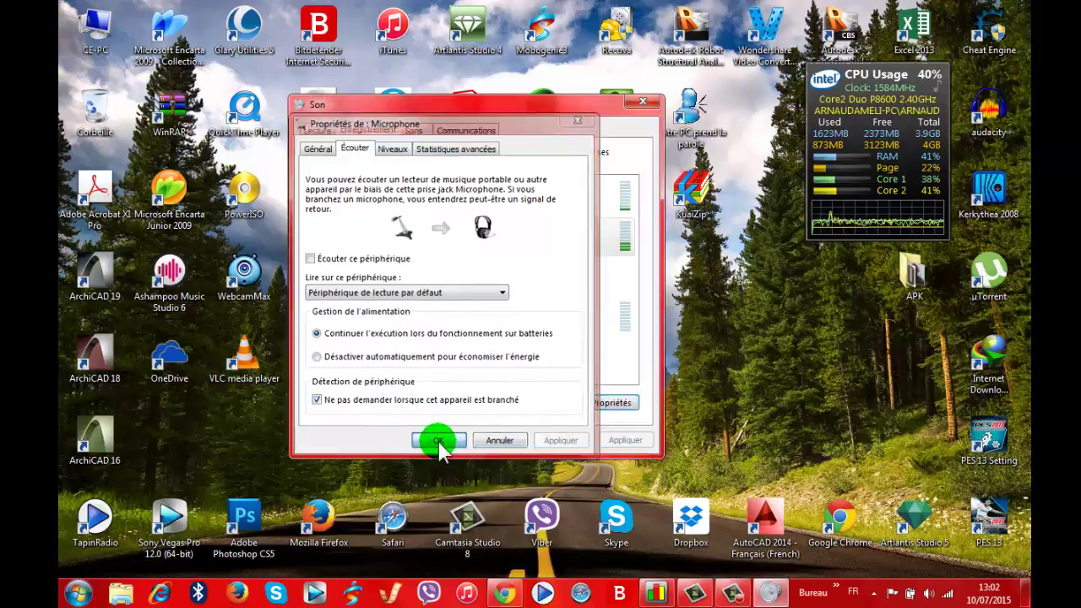
{"action": "left_click", "coordinate": [521, 440]}
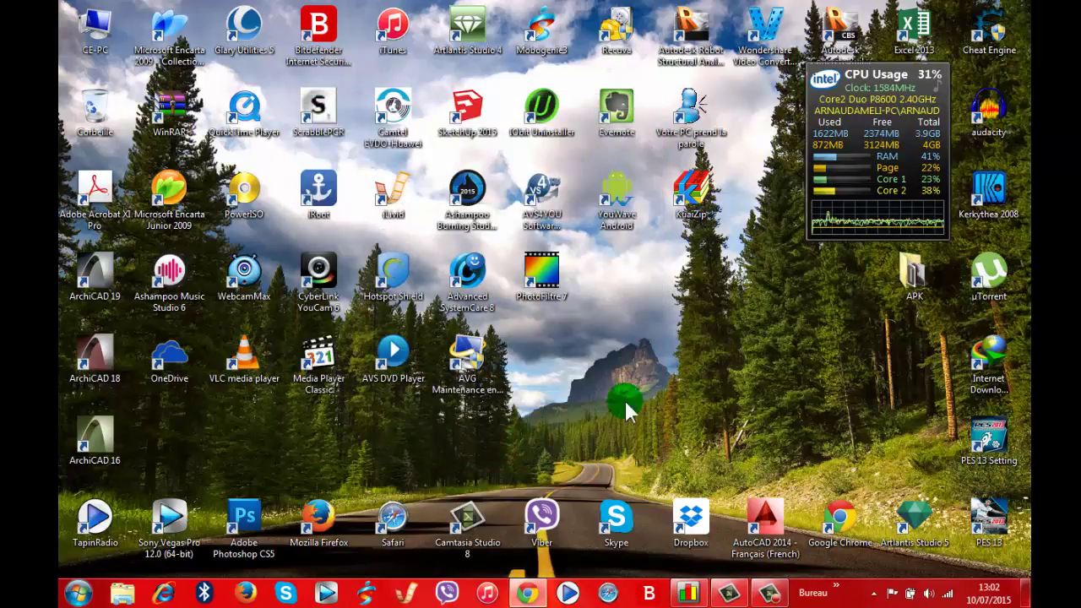
{"action": "right_click", "coordinate": [623, 326]}
{"action": "left_click", "coordinate": [660, 368]}
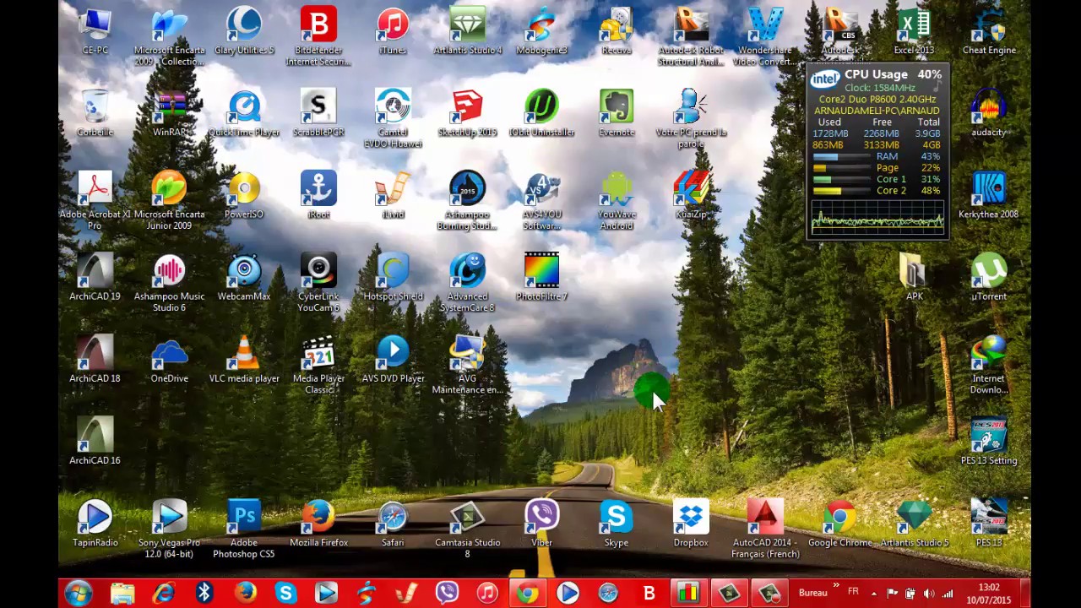
{"action": "right_click", "coordinate": [657, 319]}
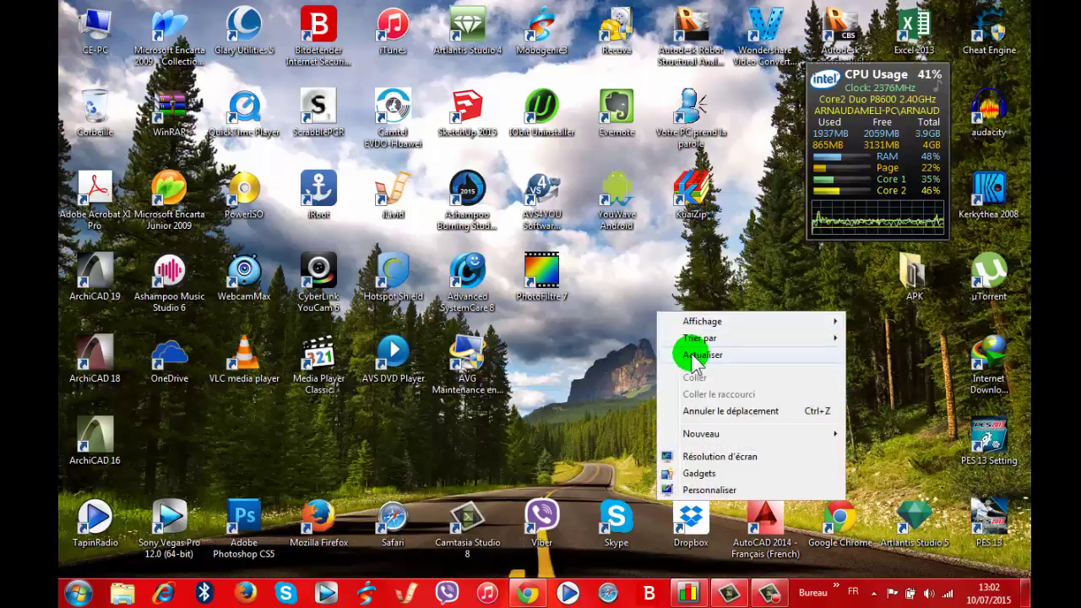
{"action": "left_click", "coordinate": [695, 355]}
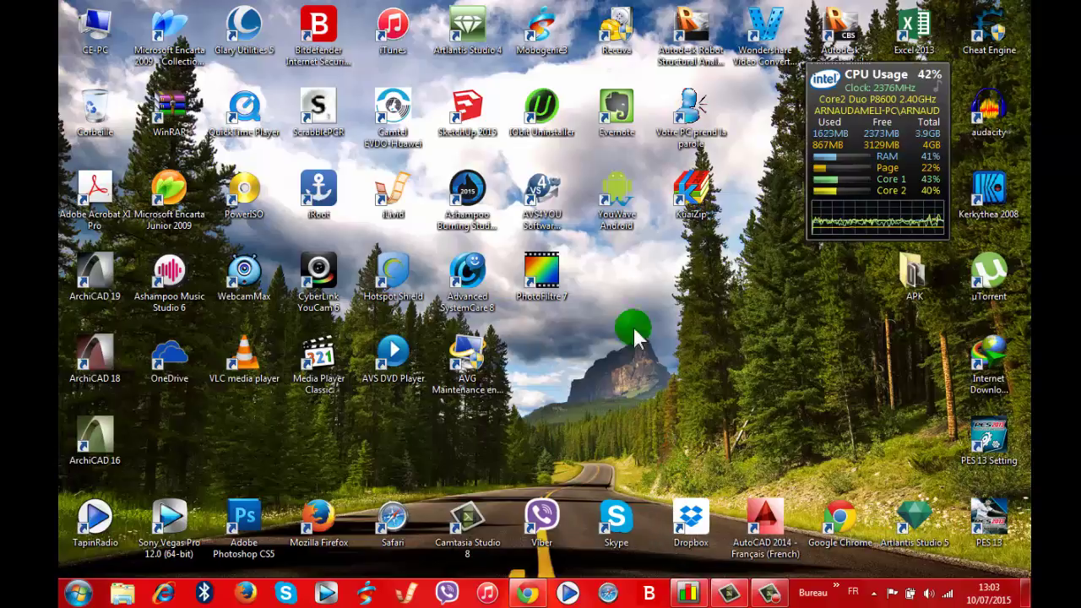
{"action": "right_click", "coordinate": [624, 300]}
{"action": "left_click", "coordinate": [656, 336]}
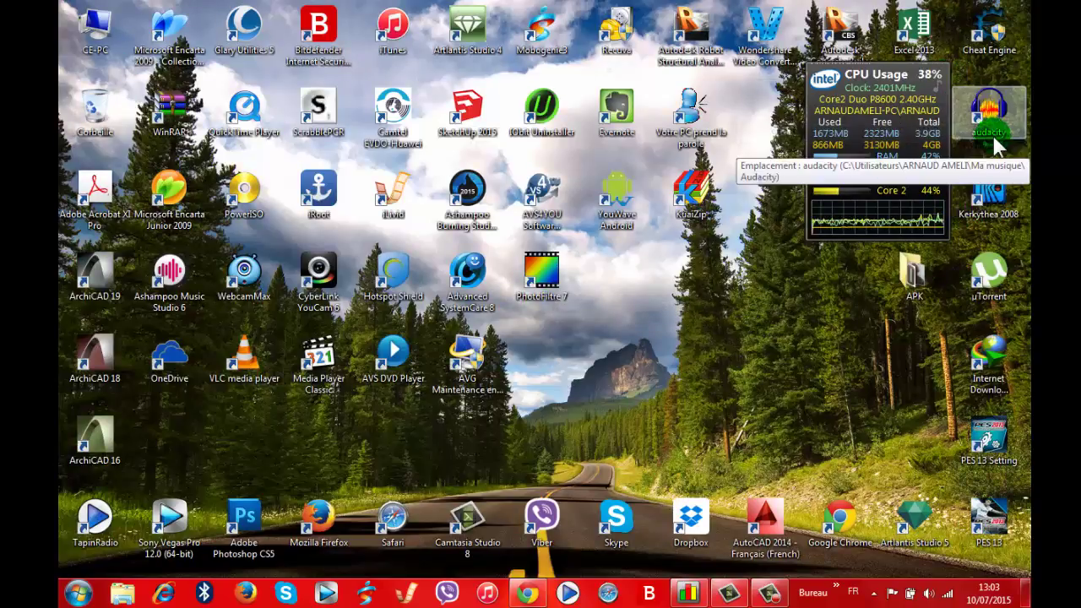
{"action": "left_click_drag", "start_coordinate": [988, 126], "coordinate": [169, 334]}
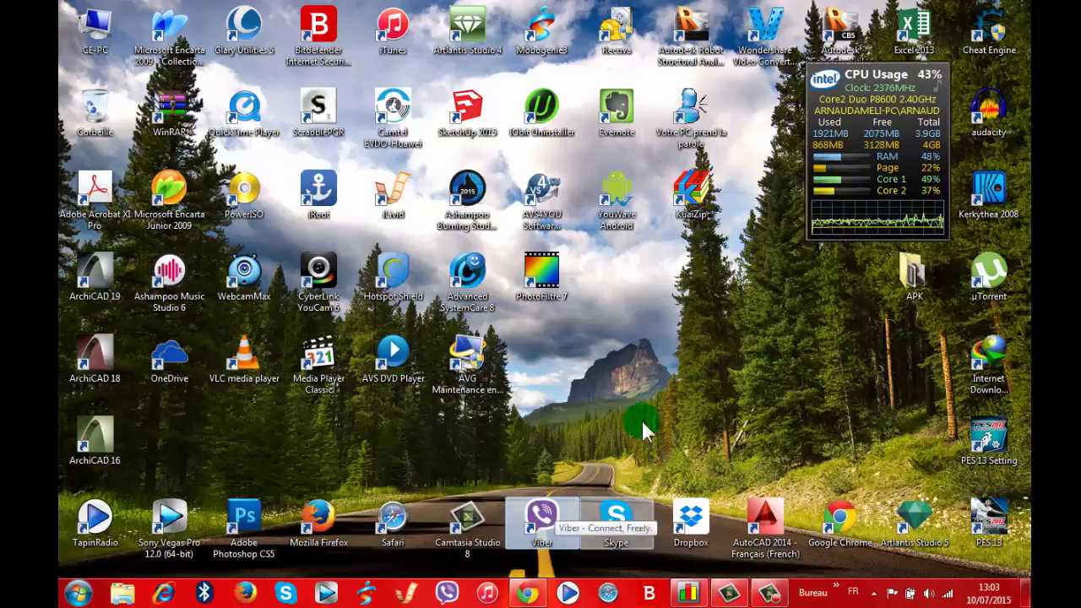
{"action": "right_click", "coordinate": [619, 311]}
{"action": "left_click", "coordinate": [657, 357]}
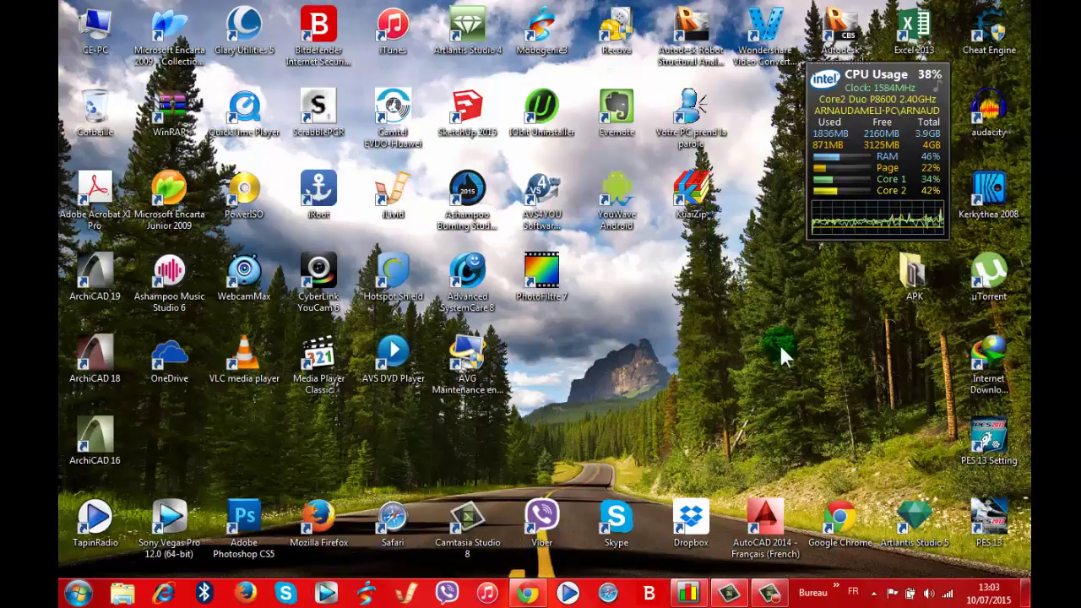
{"action": "right_click", "coordinate": [674, 341]}
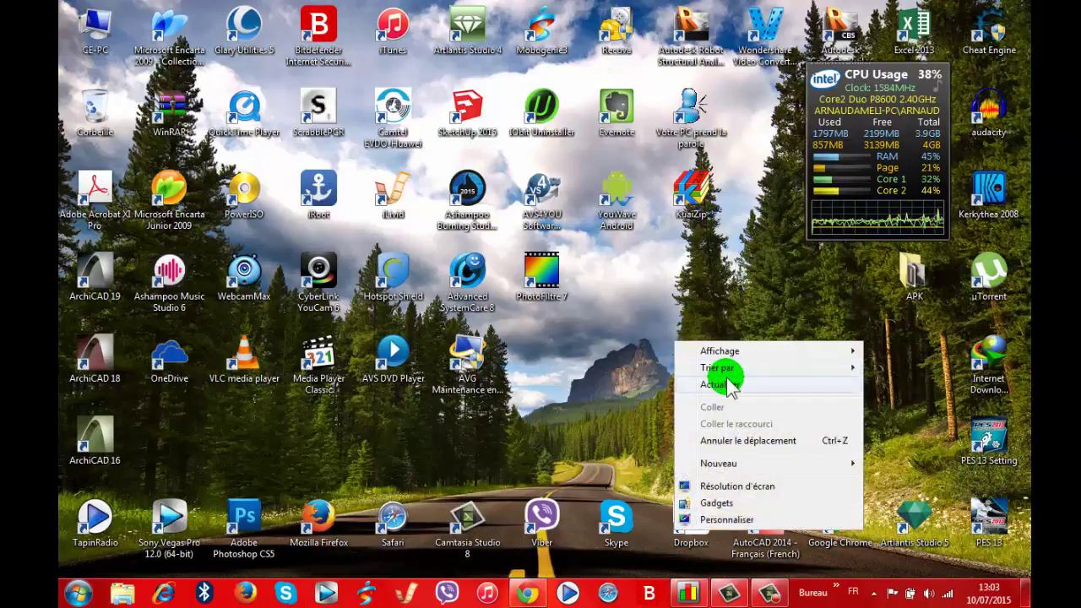
{"action": "left_click", "coordinate": [715, 384]}
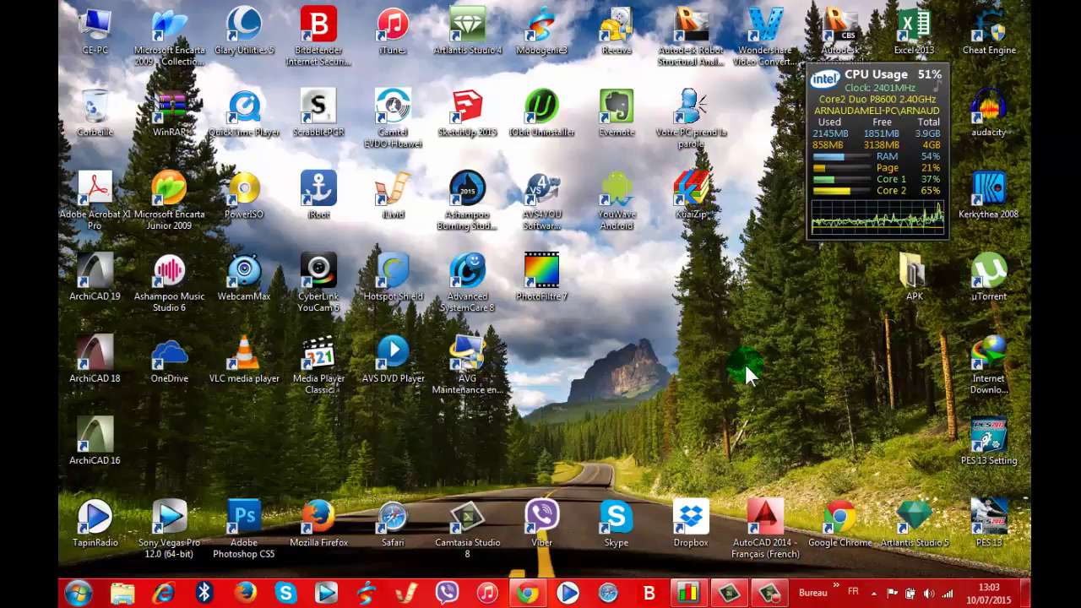
Step: Switch to Skype, view the phone dial pad and open a conversation from the contact list
{"action": "left_click", "coordinate": [285, 594]}
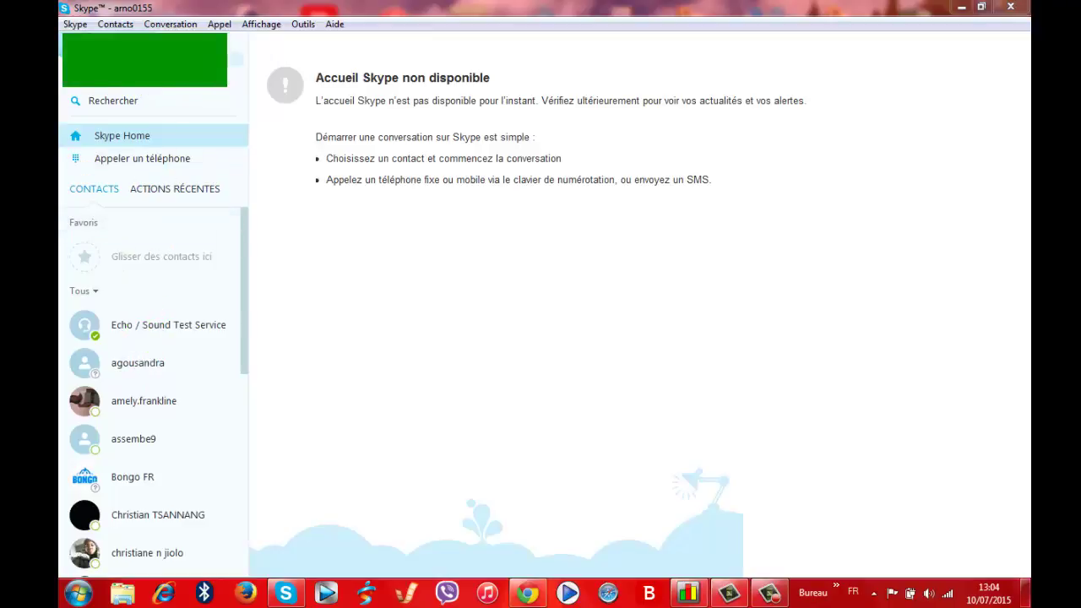
{"action": "left_click", "coordinate": [121, 158]}
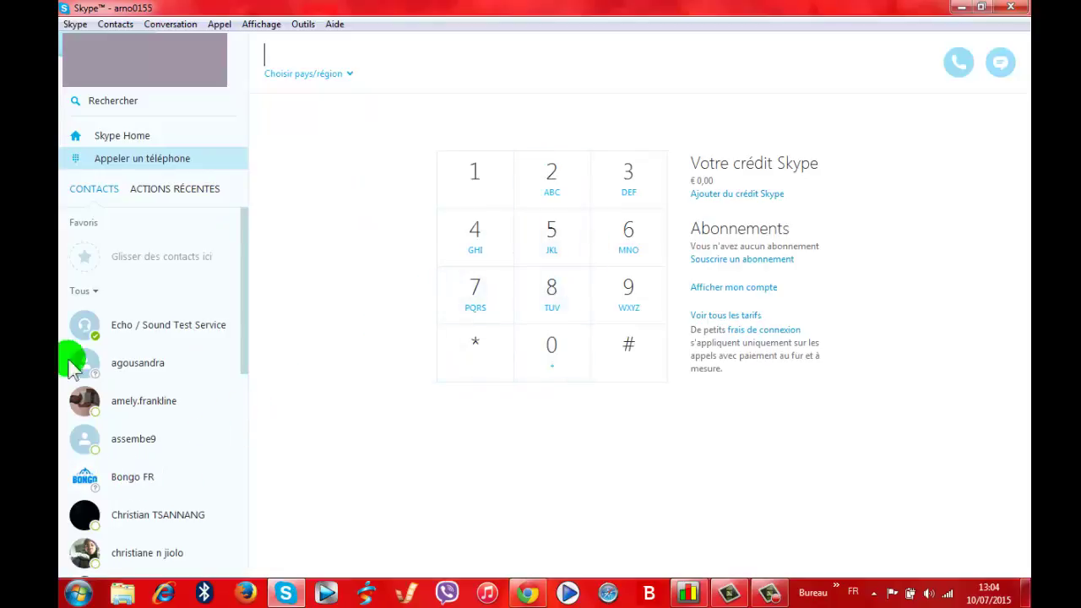
{"action": "left_click_drag", "start_coordinate": [250, 284], "coordinate": [239, 234]}
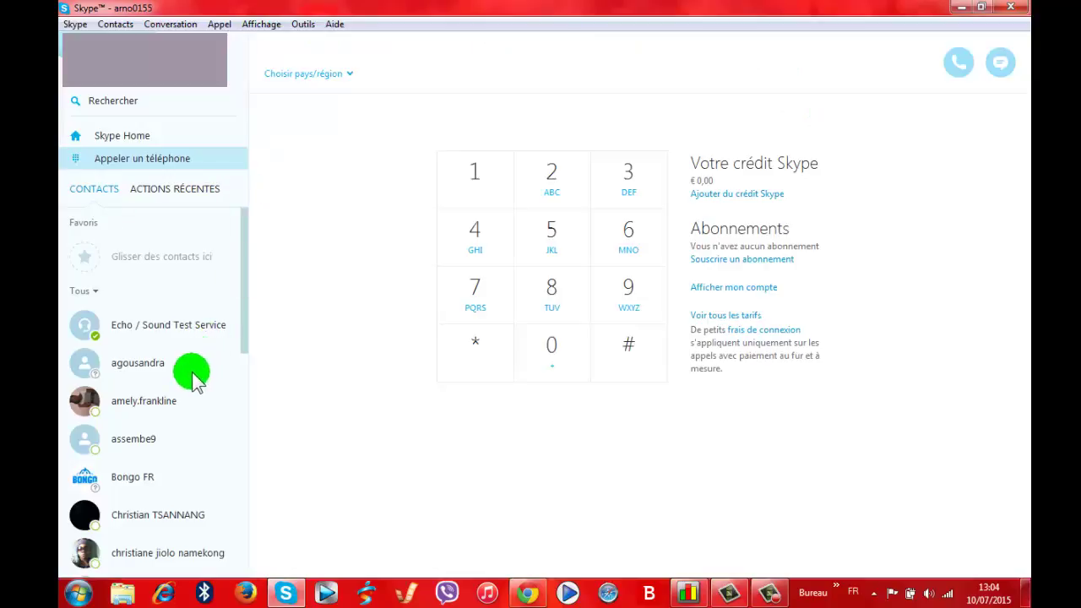
{"action": "left_click", "coordinate": [169, 554]}
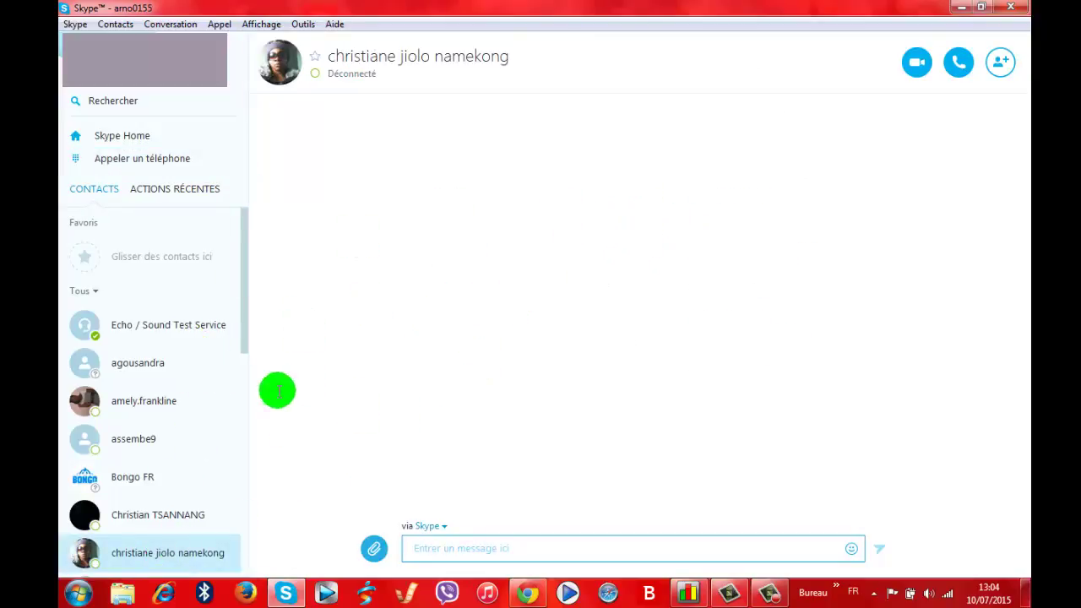
Step: Open the audio settings in the Skype options
{"action": "left_click", "coordinate": [303, 26]}
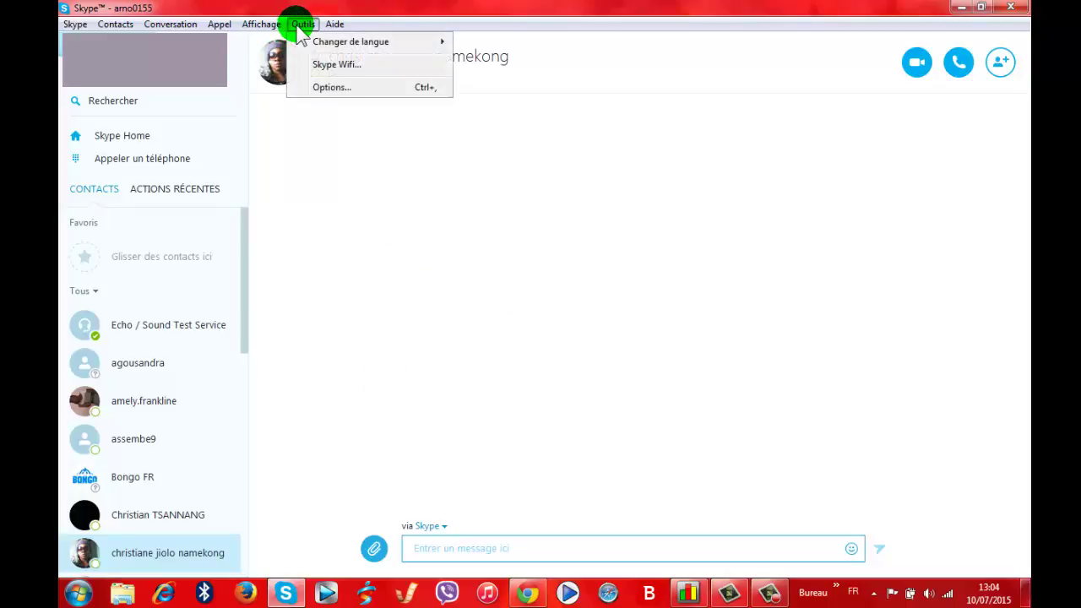
{"action": "left_click", "coordinate": [331, 88]}
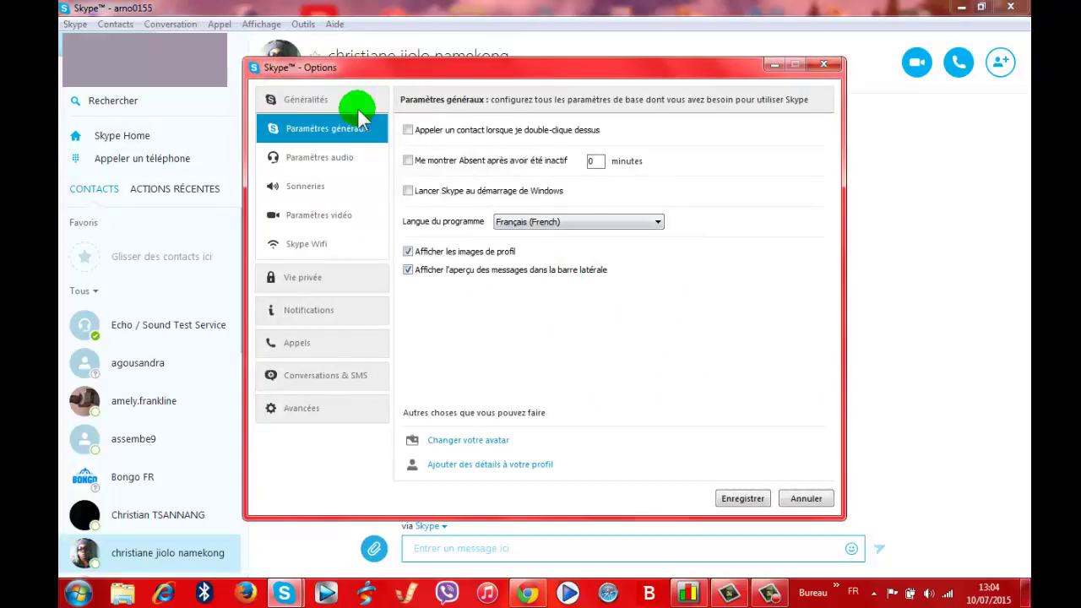
{"action": "left_click", "coordinate": [324, 162]}
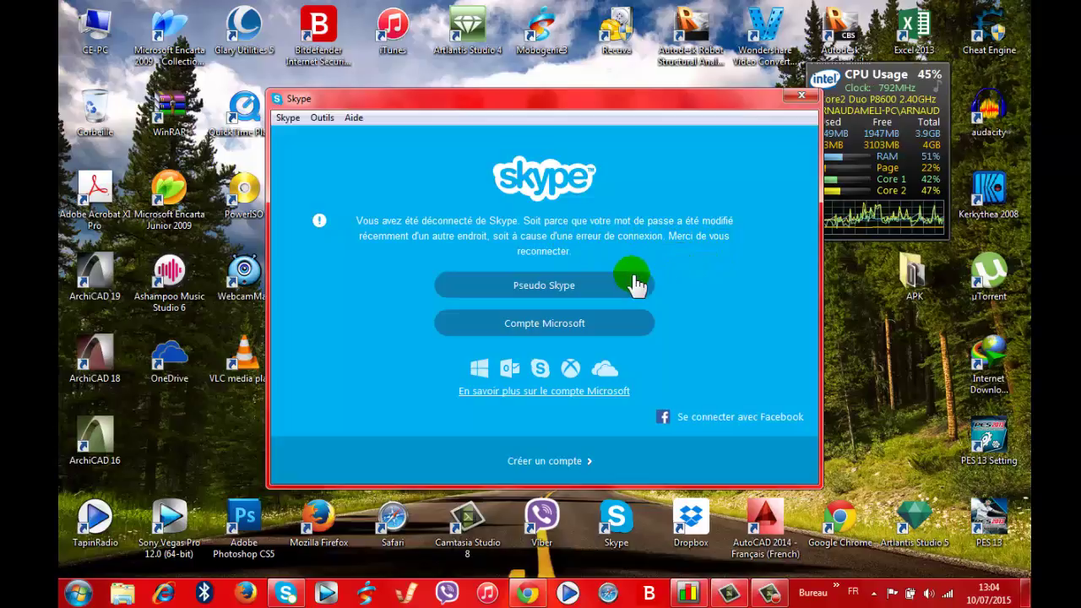
Step: Sign back in with the Skype account and decline the Facebook connection
{"action": "left_click", "coordinate": [577, 291]}
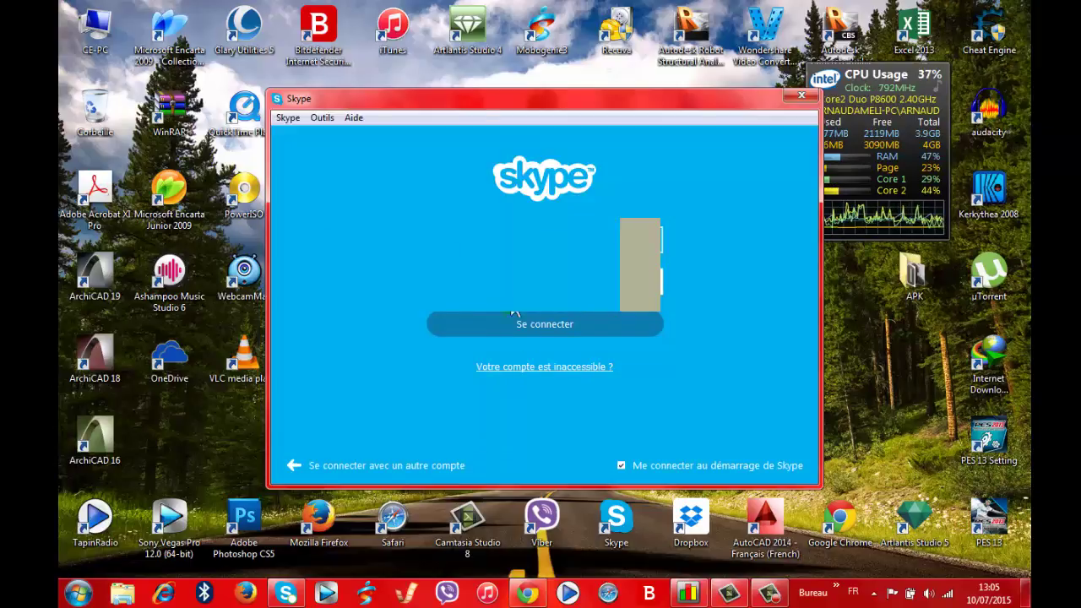
{"action": "left_click", "coordinate": [541, 322]}
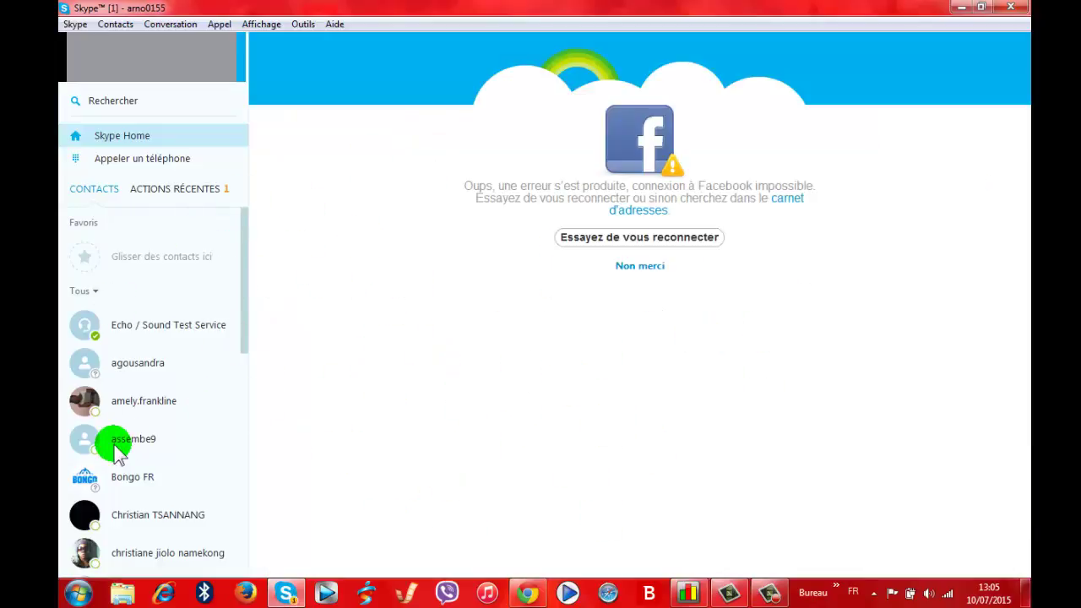
{"action": "left_click", "coordinate": [639, 266]}
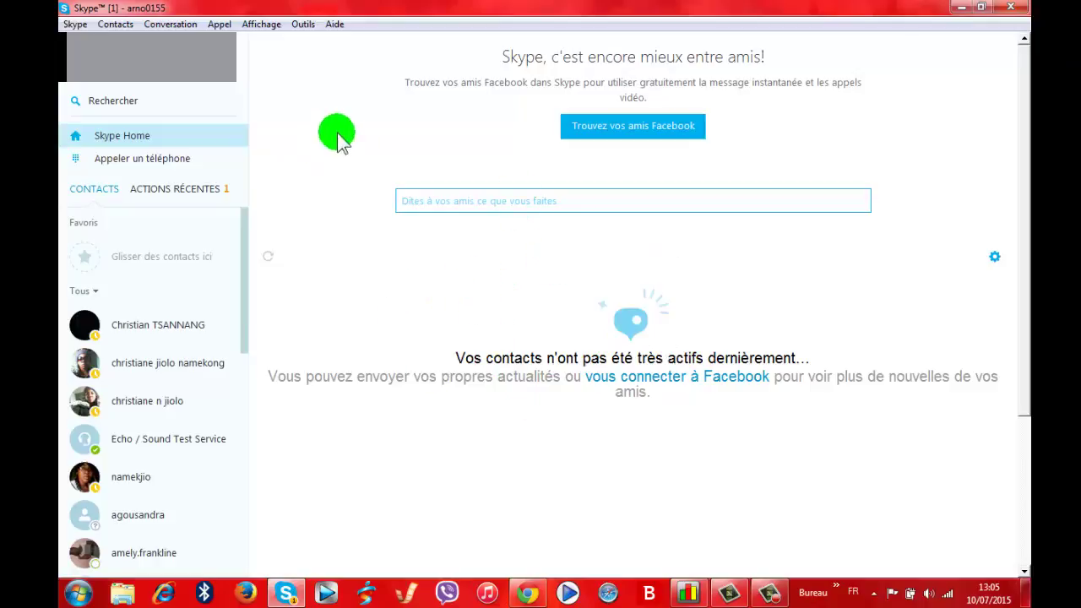
Step: In the audio settings of the options, set the microphone to "Microphone (Périphérique High Definition Audio) (2)"
{"action": "left_click", "coordinate": [303, 24]}
{"action": "left_click", "coordinate": [333, 86]}
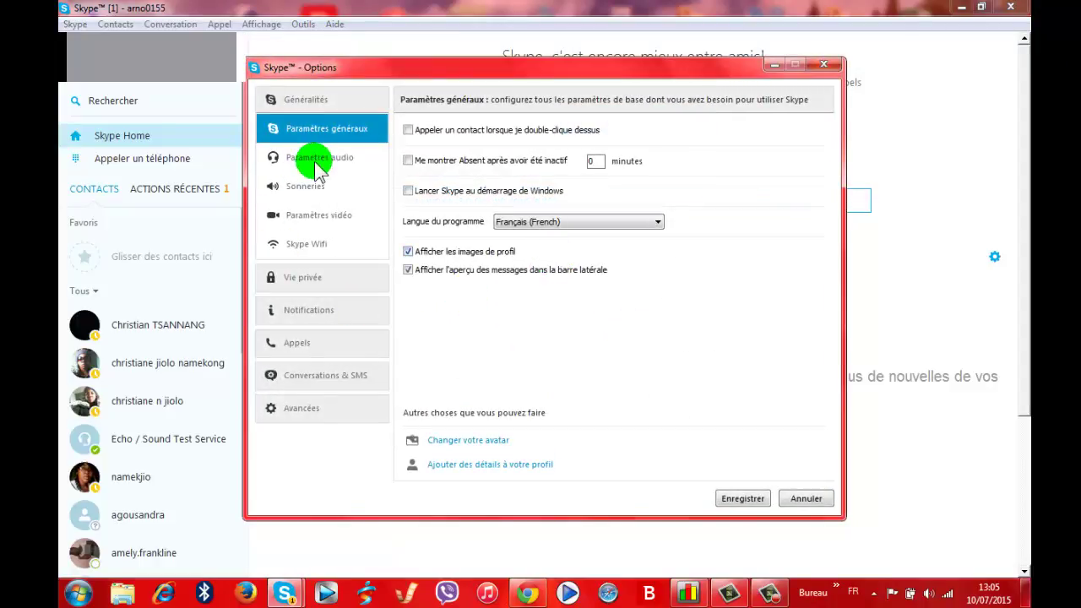
{"action": "left_click", "coordinate": [324, 167]}
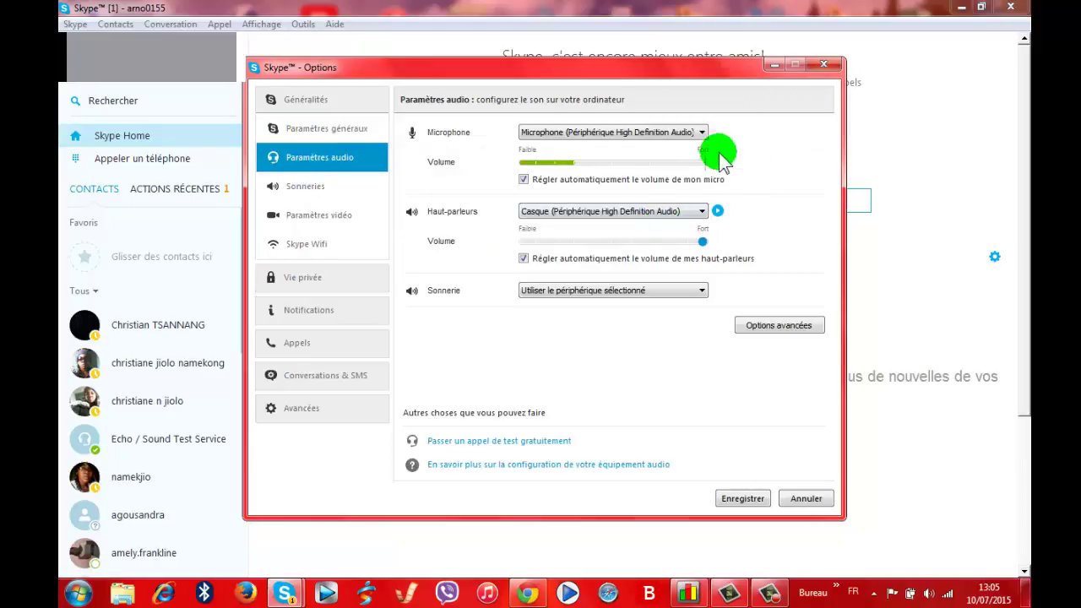
{"action": "left_click", "coordinate": [646, 135]}
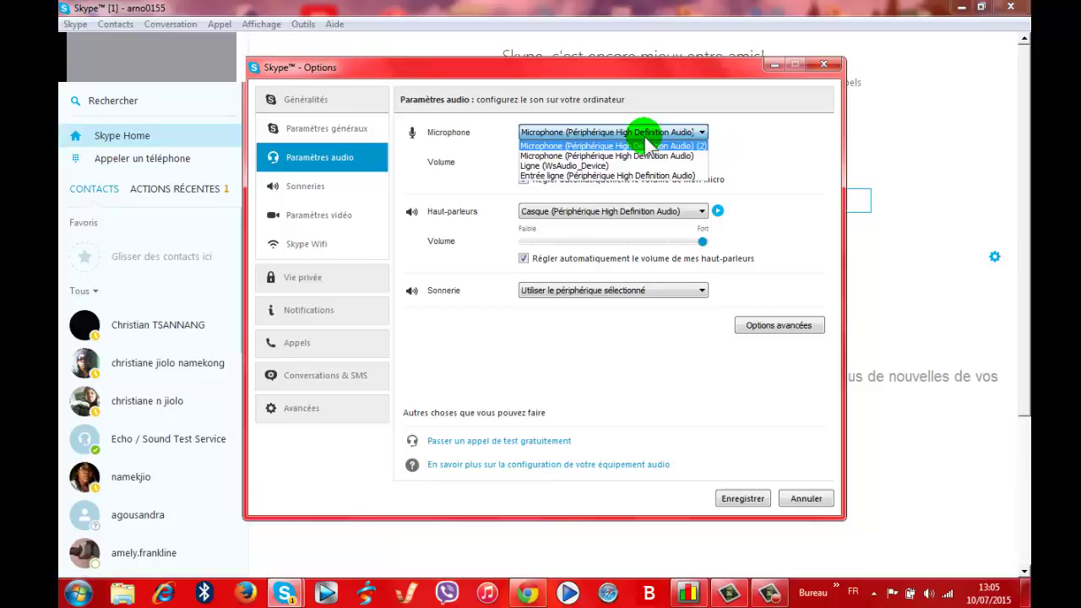
{"action": "left_click", "coordinate": [648, 145]}
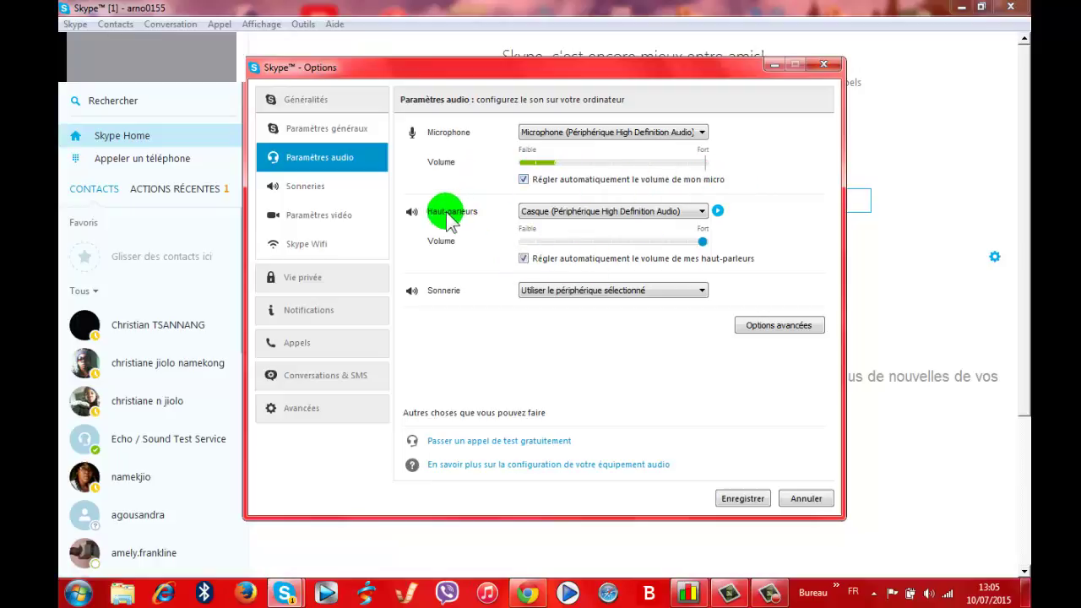
Step: Set the speakers to "Haut-parleurs (Périphérique High Definition Audio)" and save the options
{"action": "left_click", "coordinate": [666, 216]}
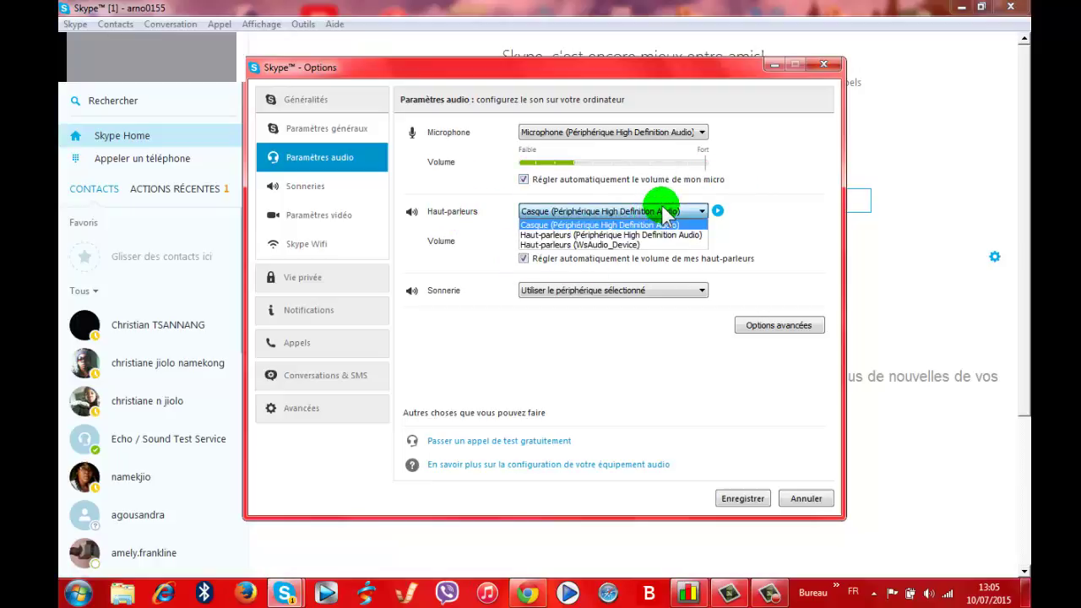
{"action": "left_click", "coordinate": [637, 222]}
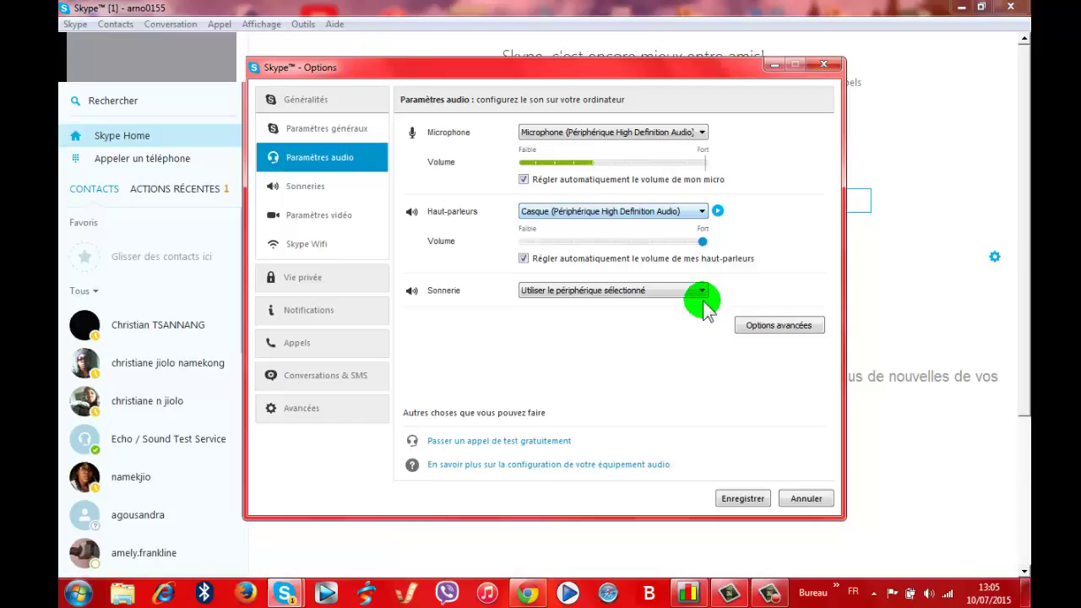
{"action": "left_click", "coordinate": [670, 216]}
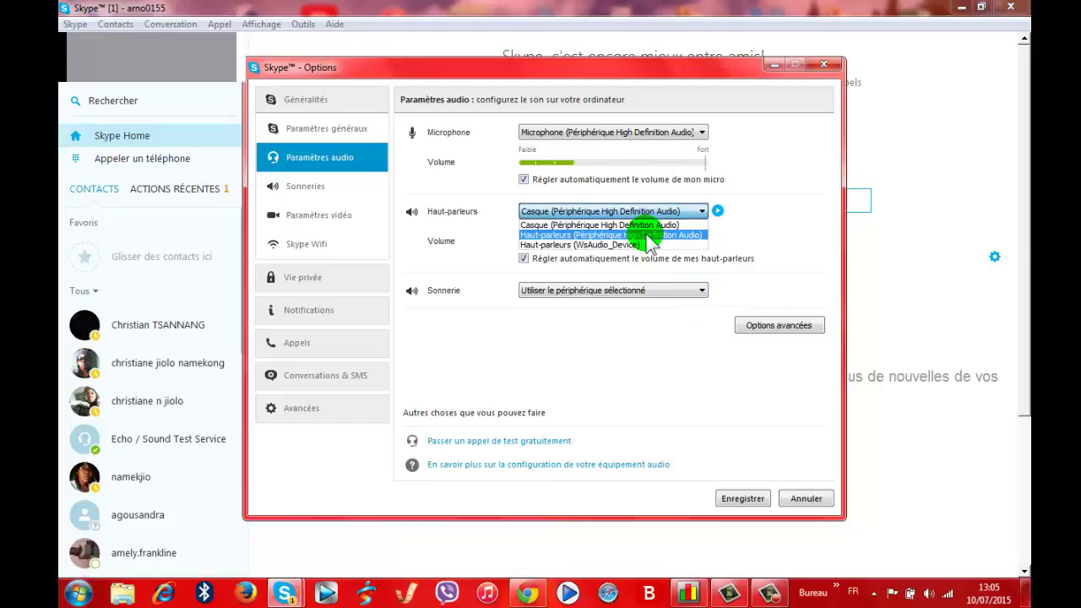
{"action": "left_click", "coordinate": [647, 232]}
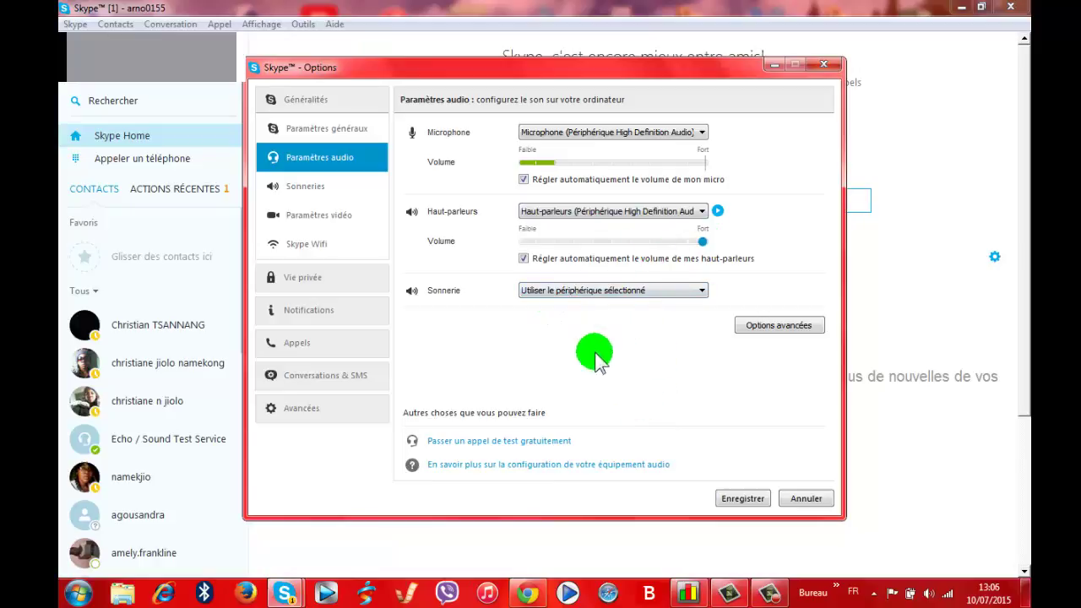
{"action": "left_click", "coordinate": [749, 499]}
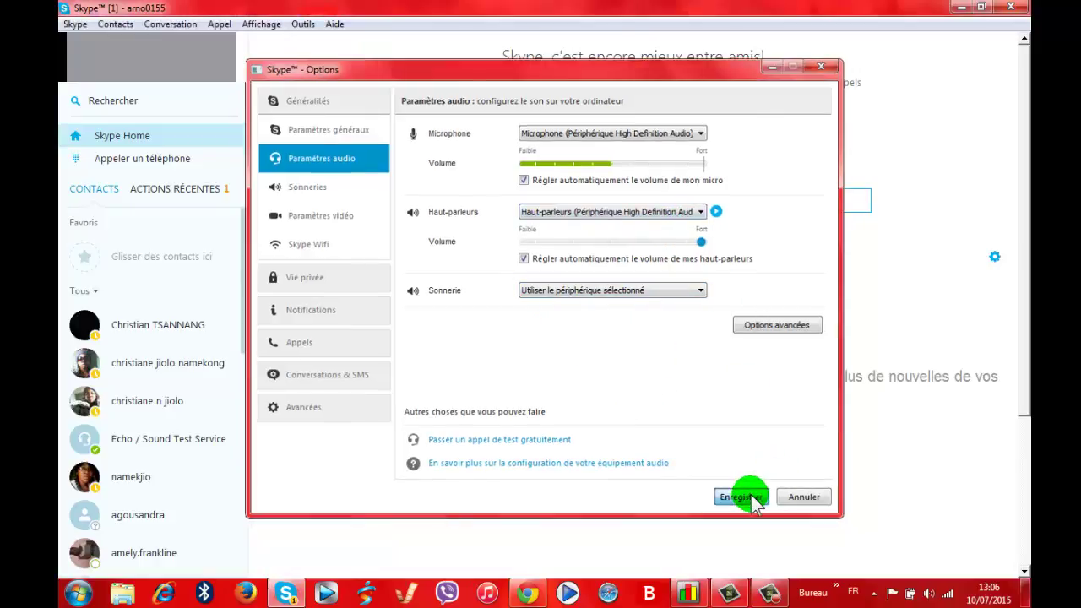
Step: Reopen the audio settings, keep the ringtone device on "Utiliser le périphérique sélectionné" and show the advanced audio options
{"action": "left_click", "coordinate": [302, 24]}
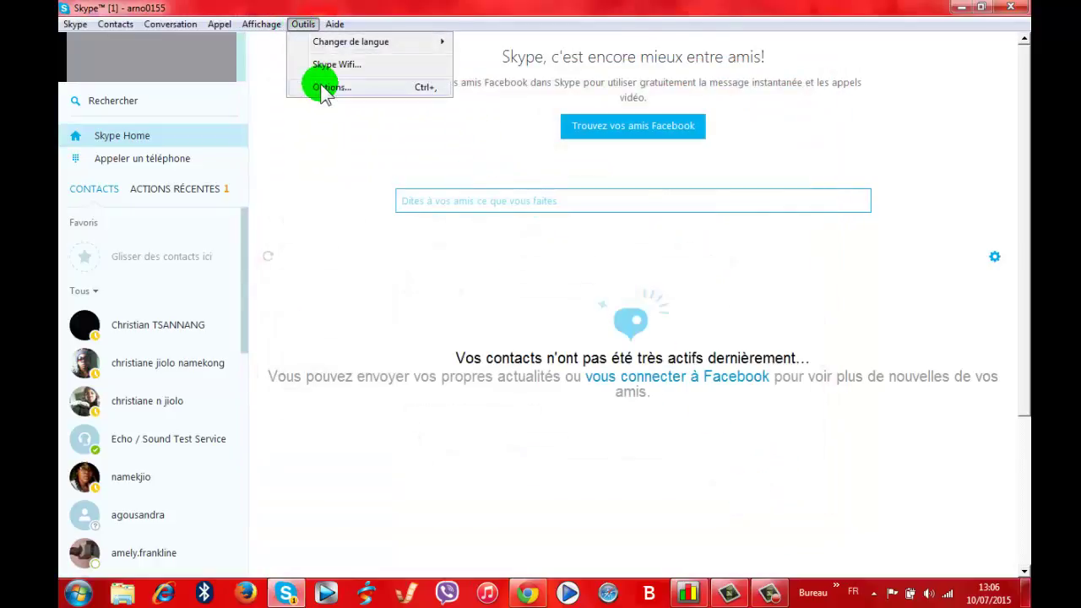
{"action": "left_click", "coordinate": [323, 86]}
{"action": "left_click", "coordinate": [329, 157]}
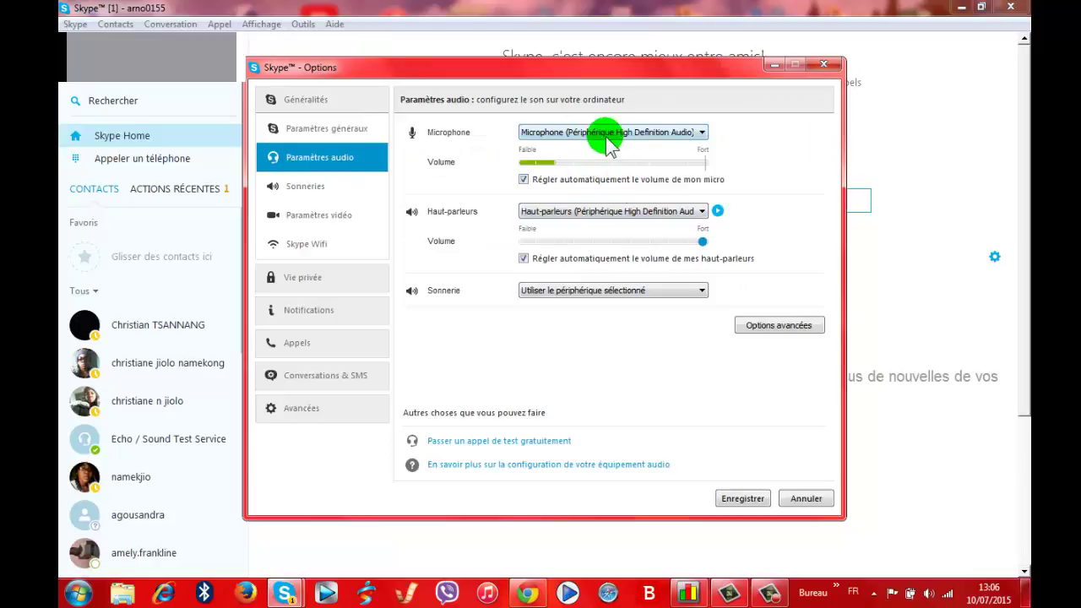
{"action": "left_click", "coordinate": [597, 291]}
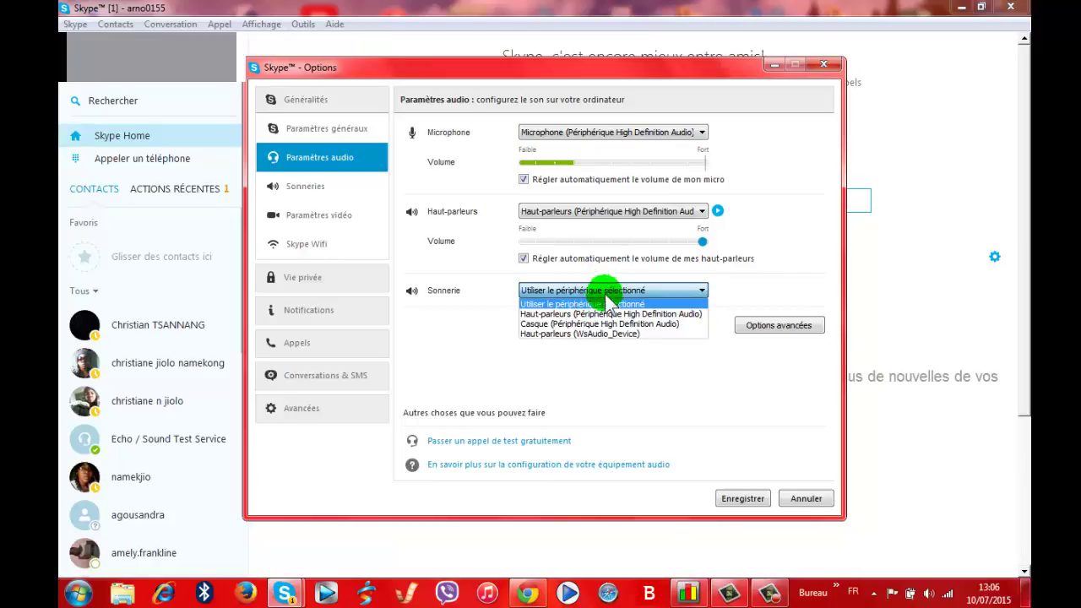
{"action": "left_click", "coordinate": [607, 302]}
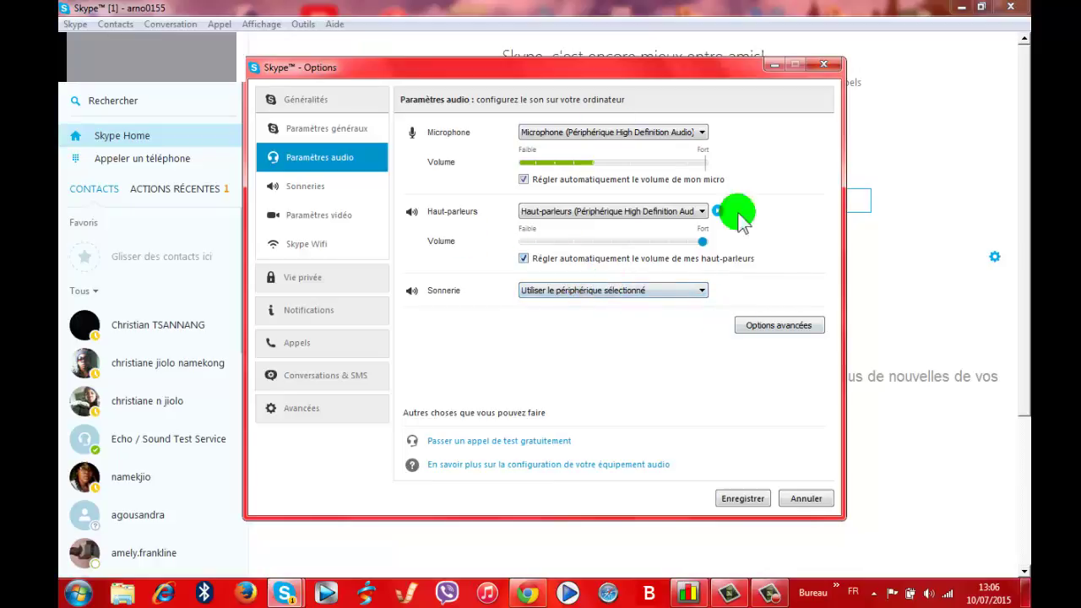
{"action": "left_click", "coordinate": [781, 327]}
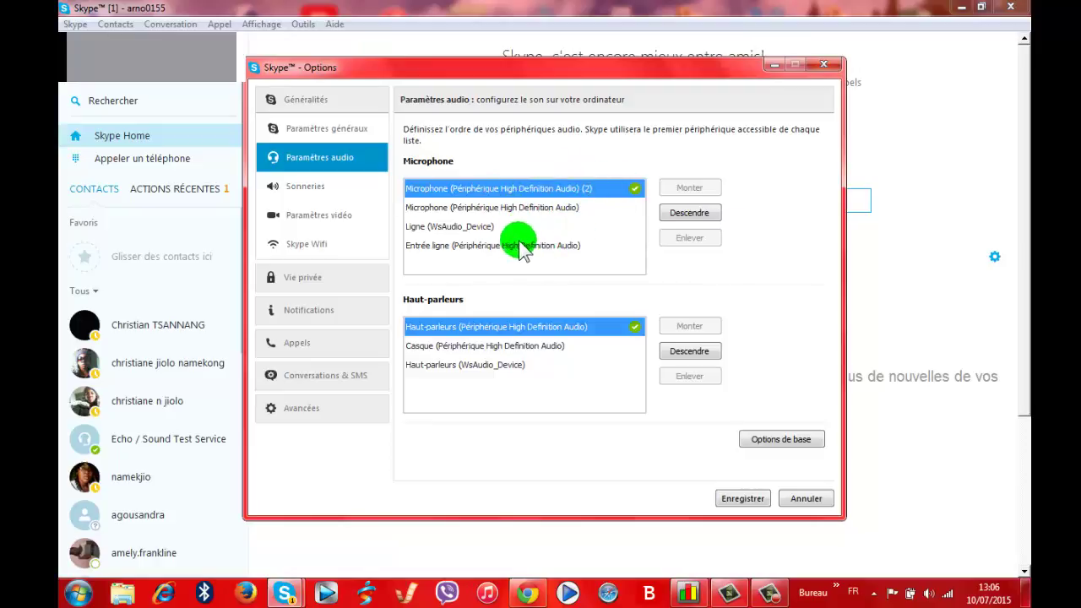
Step: Raise "Entrée ligne (Périphérique High Definition Audio)" to the first place in the microphone priority list
{"action": "left_click", "coordinate": [517, 245]}
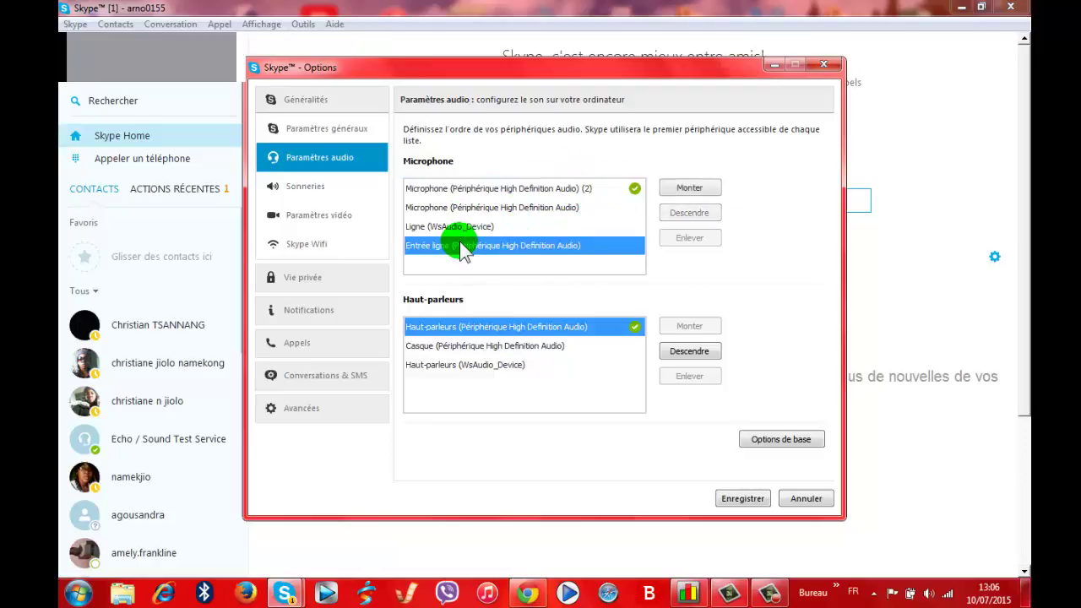
{"action": "left_click", "coordinate": [689, 189]}
{"action": "left_click", "coordinate": [689, 189]}
{"action": "left_click", "coordinate": [689, 189]}
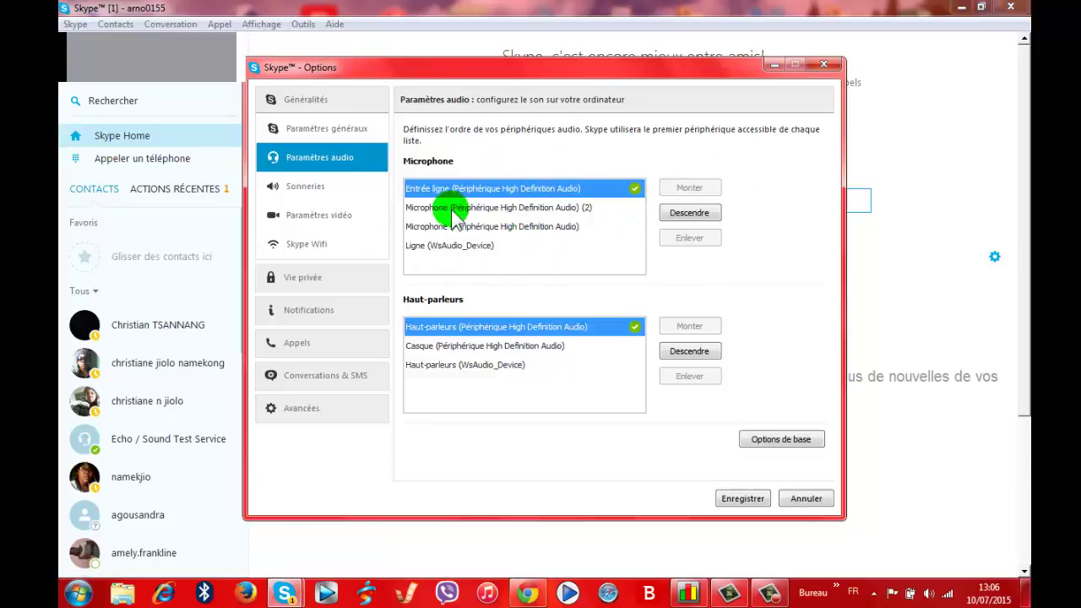
Step: Make "Microphone (Périphérique High Definition Audio)" the first device in the microphone priority list
{"action": "left_click", "coordinate": [506, 228]}
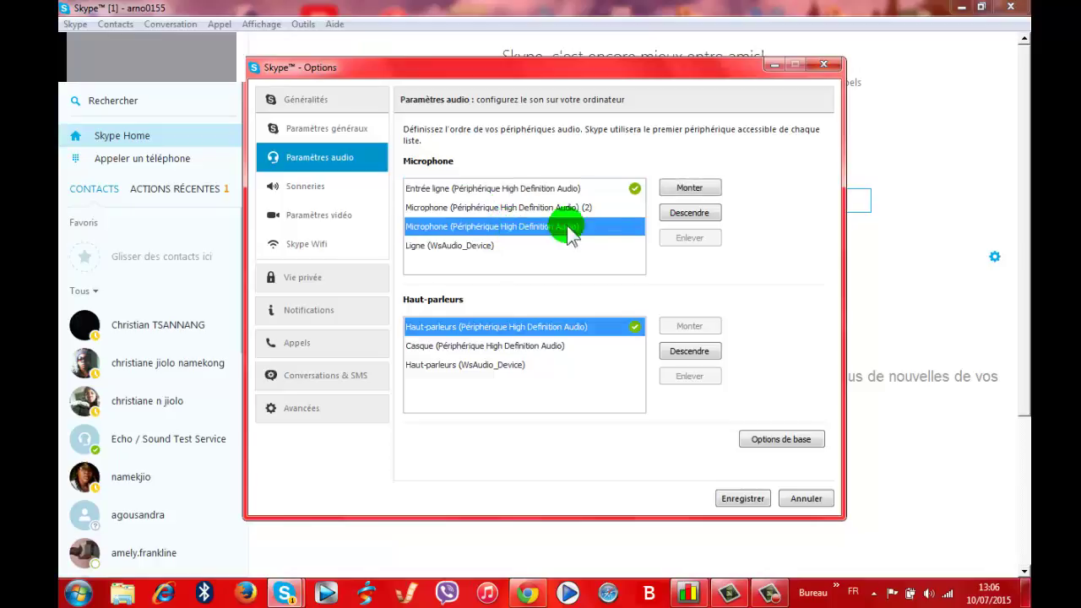
{"action": "left_click", "coordinate": [690, 189]}
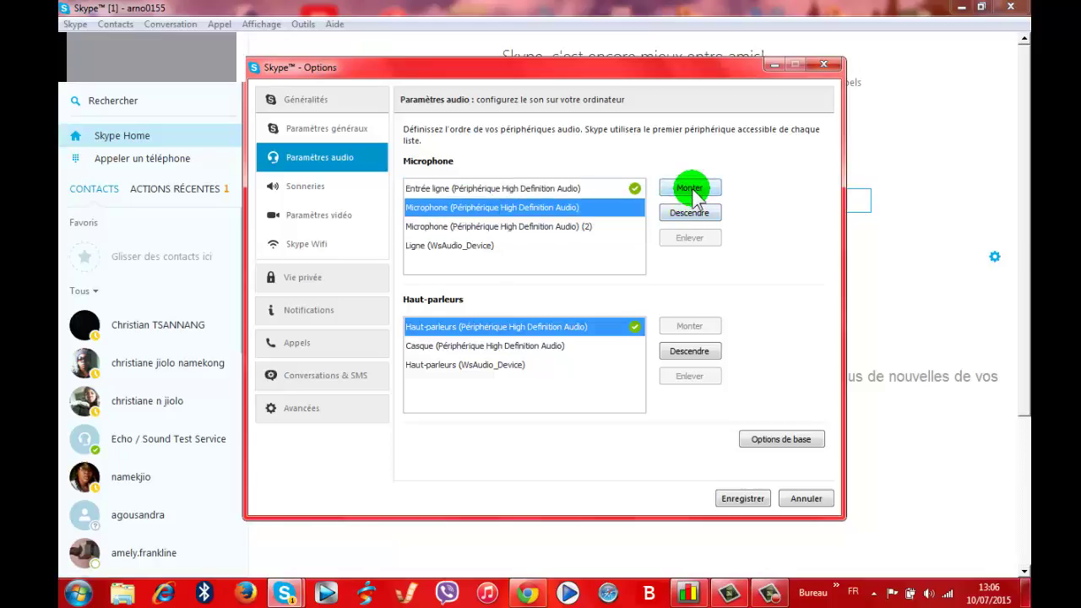
{"action": "left_click", "coordinate": [691, 188]}
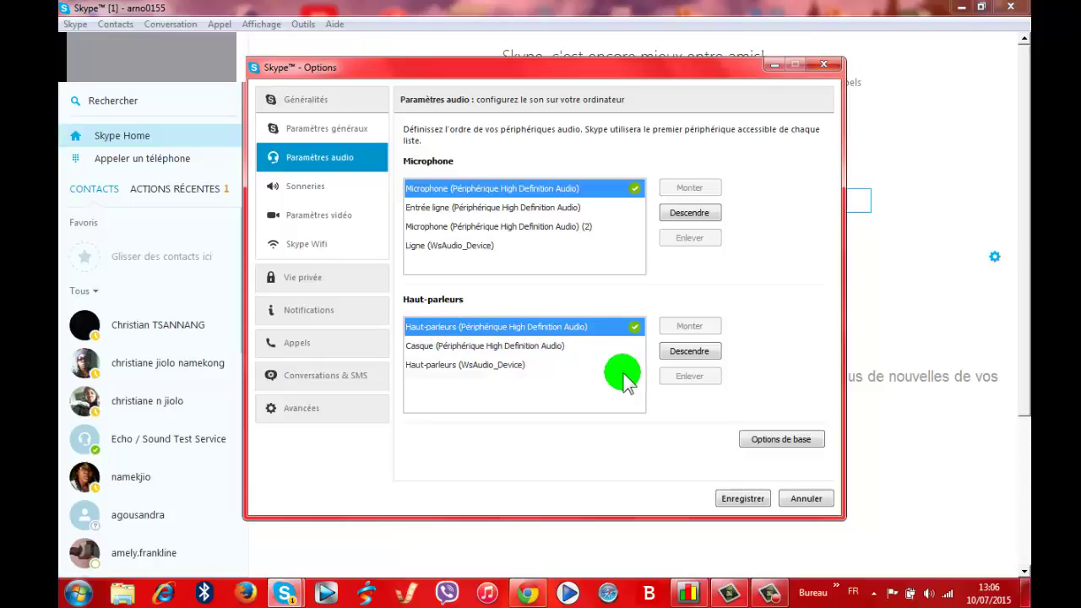
Step: Move "Casque (Périphérique High Definition Audio)" to the top of the speaker priority list and save the options
{"action": "left_click", "coordinate": [456, 346]}
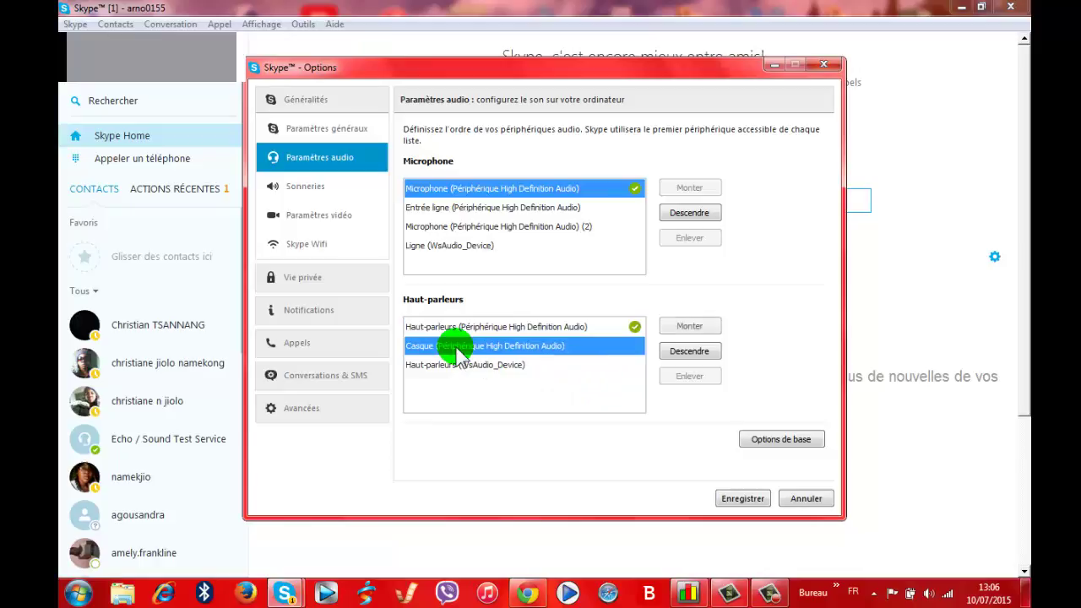
{"action": "left_click", "coordinate": [689, 326]}
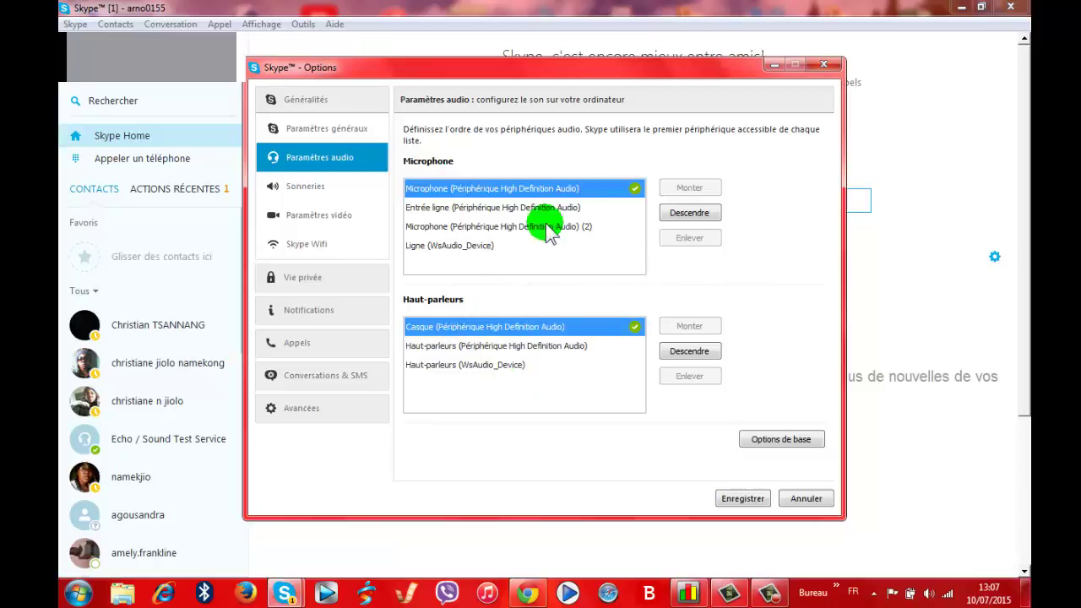
{"action": "left_click", "coordinate": [743, 499]}
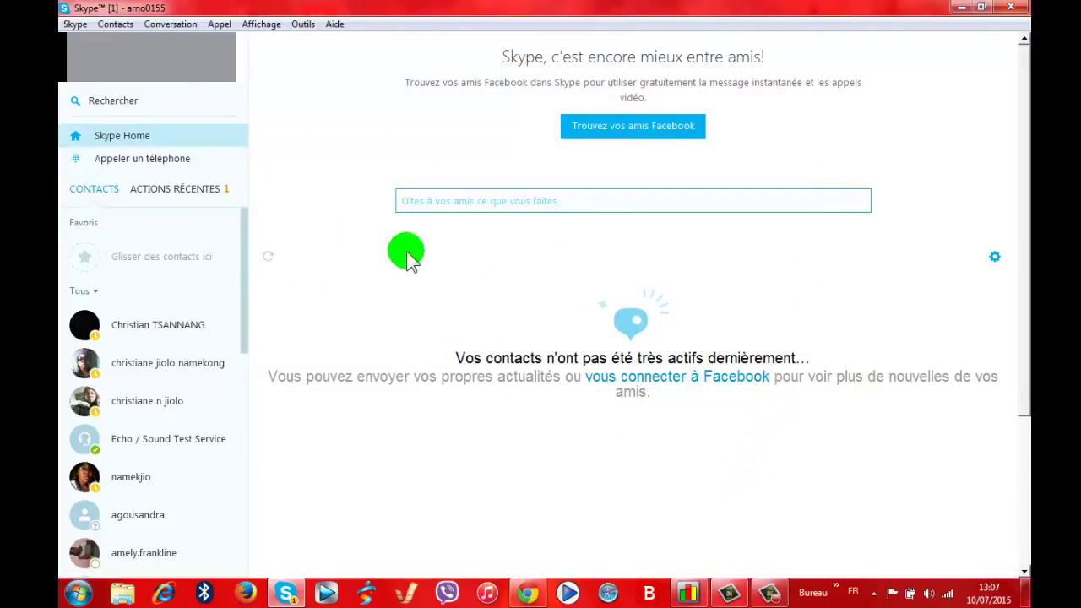
Step: Open today's conversation from the recent activity, place a voice call to that contact, and close the Skype window
{"action": "left_click_drag", "start_coordinate": [244, 272], "coordinate": [243, 307]}
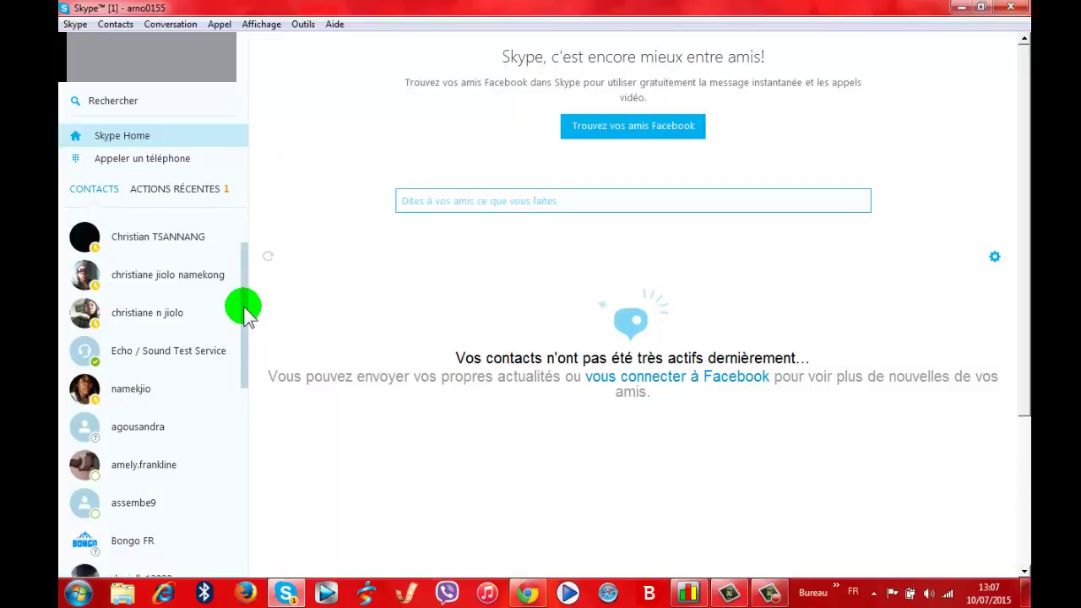
{"action": "left_click", "coordinate": [199, 194]}
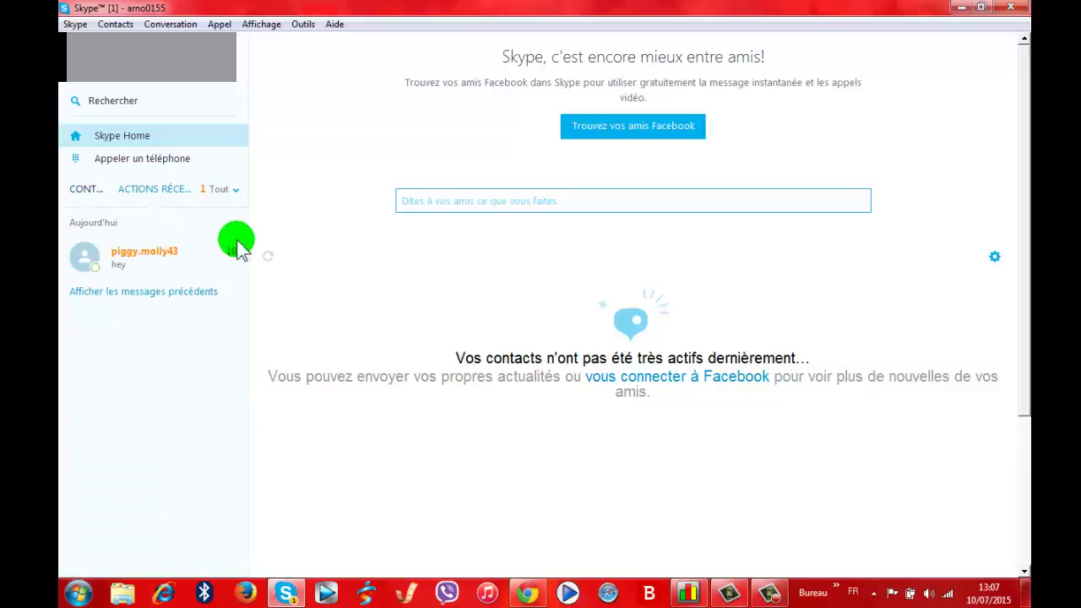
{"action": "left_click", "coordinate": [126, 269]}
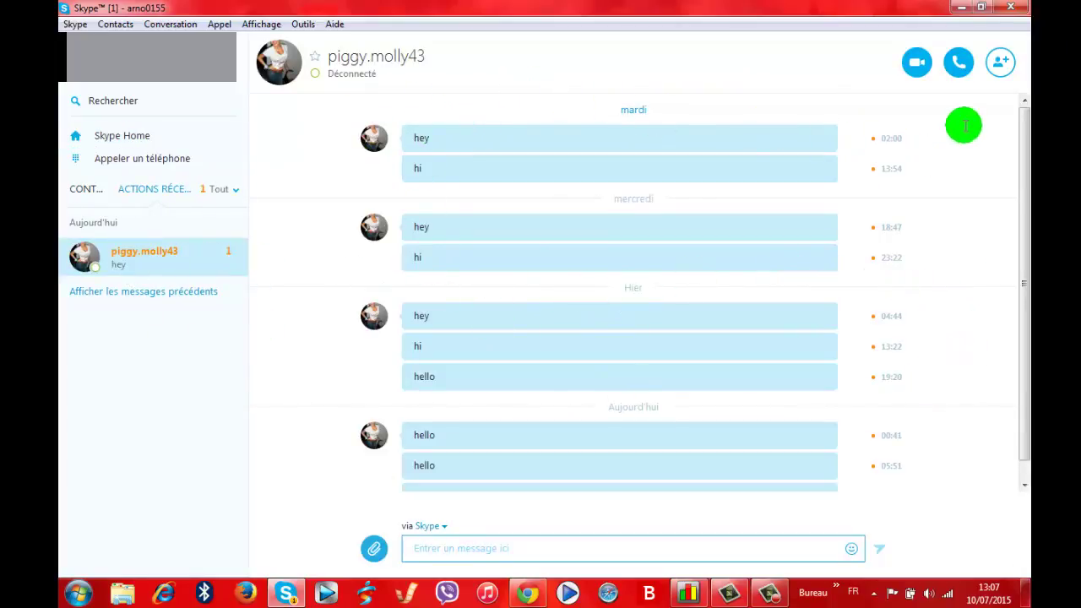
{"action": "left_click", "coordinate": [955, 63]}
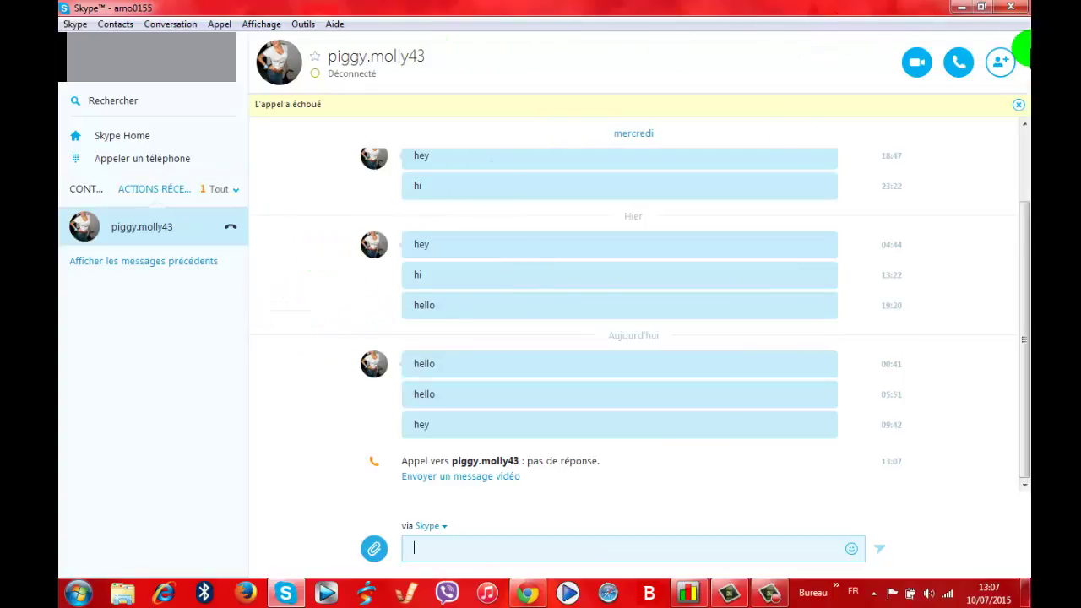
{"action": "left_click", "coordinate": [1010, 6]}
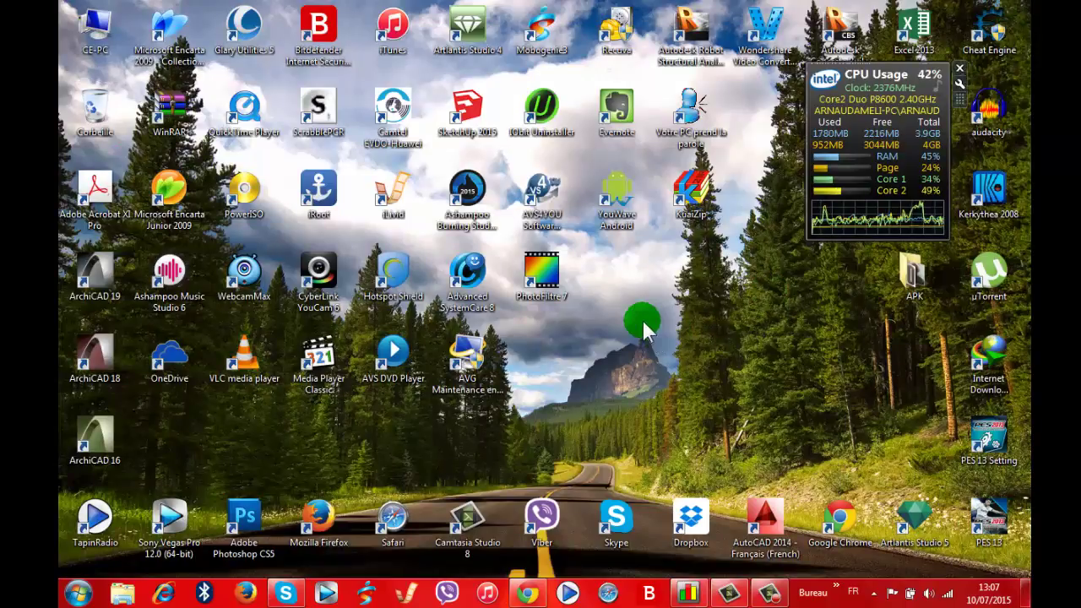
{"action": "right_click", "coordinate": [672, 295]}
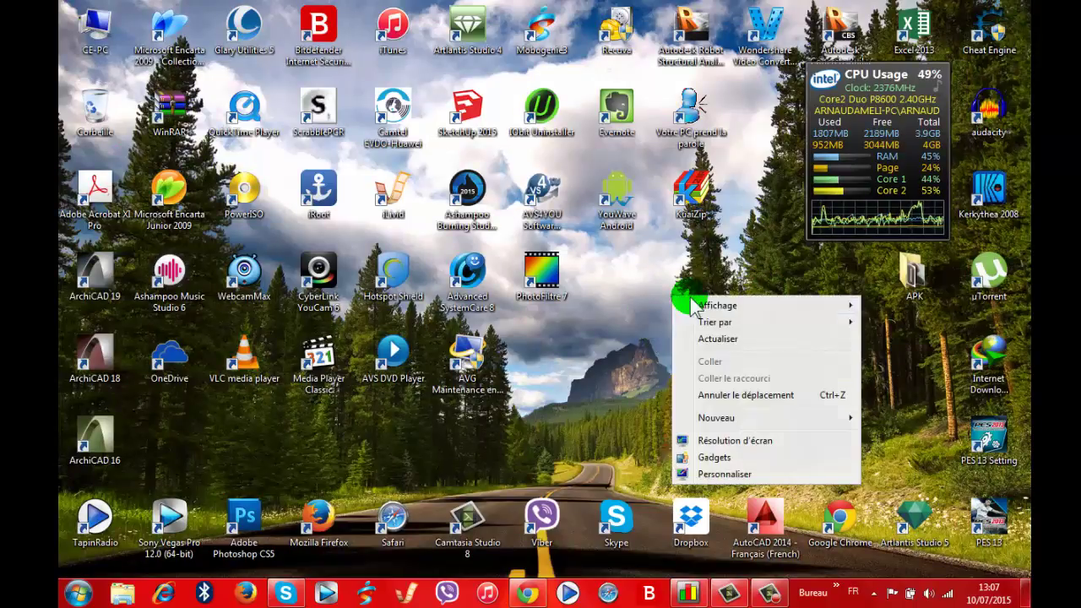
{"action": "left_click", "coordinate": [722, 338]}
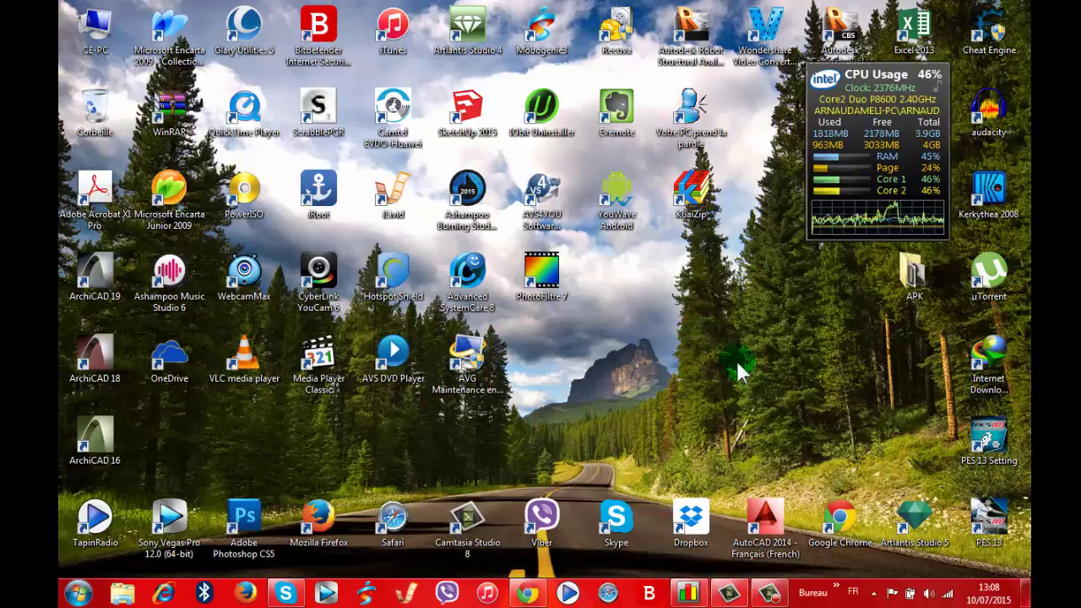
{"action": "right_click", "coordinate": [692, 319]}
{"action": "left_click", "coordinate": [739, 352]}
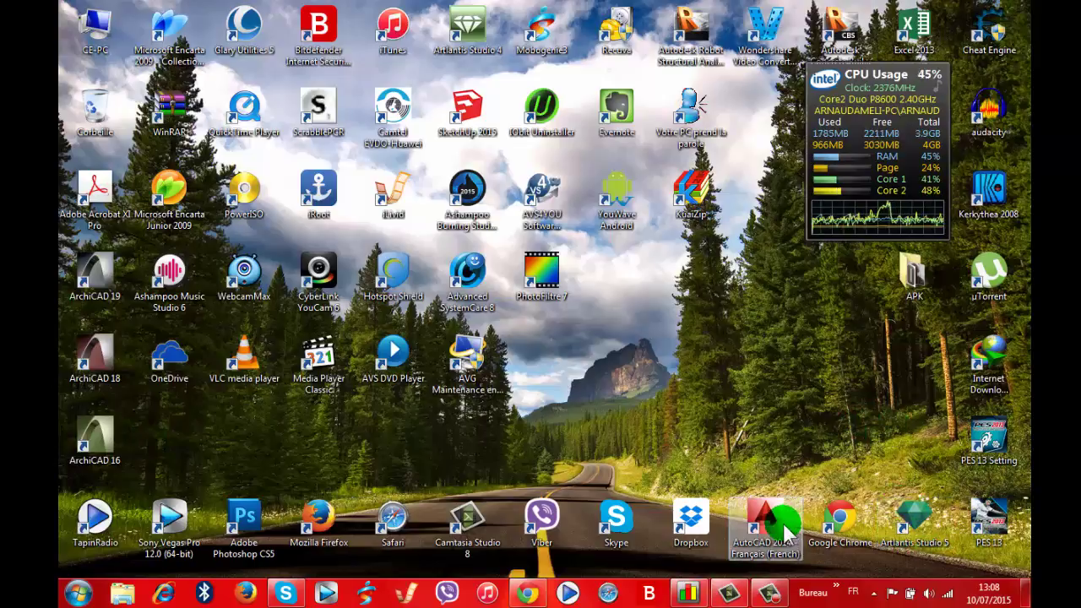
{"action": "left_click_drag", "start_coordinate": [769, 525], "coordinate": [834, 414]}
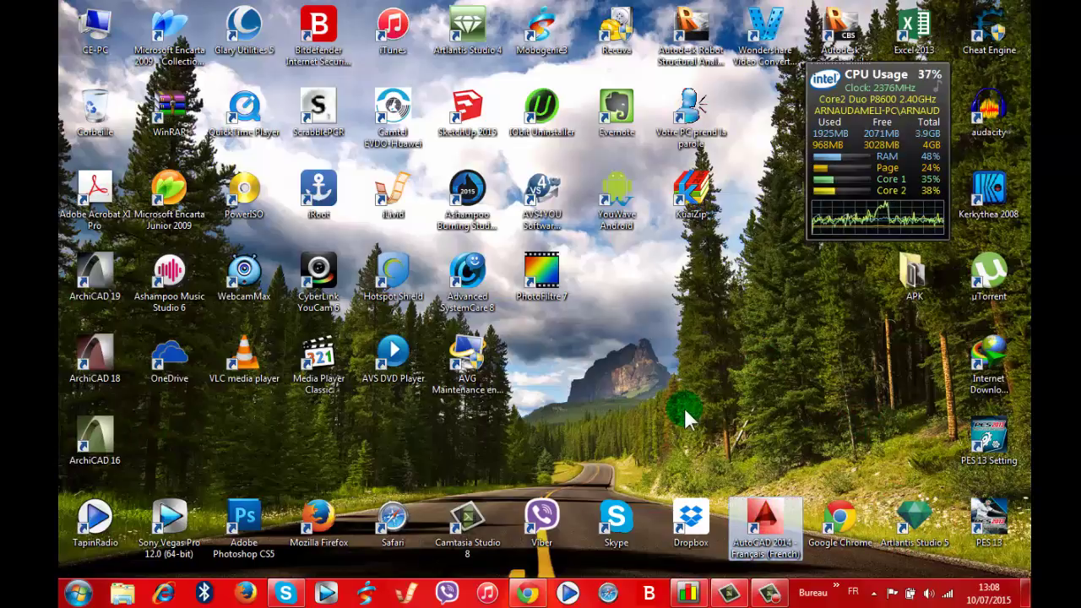
{"action": "left_click_drag", "start_coordinate": [685, 419], "coordinate": [658, 312]}
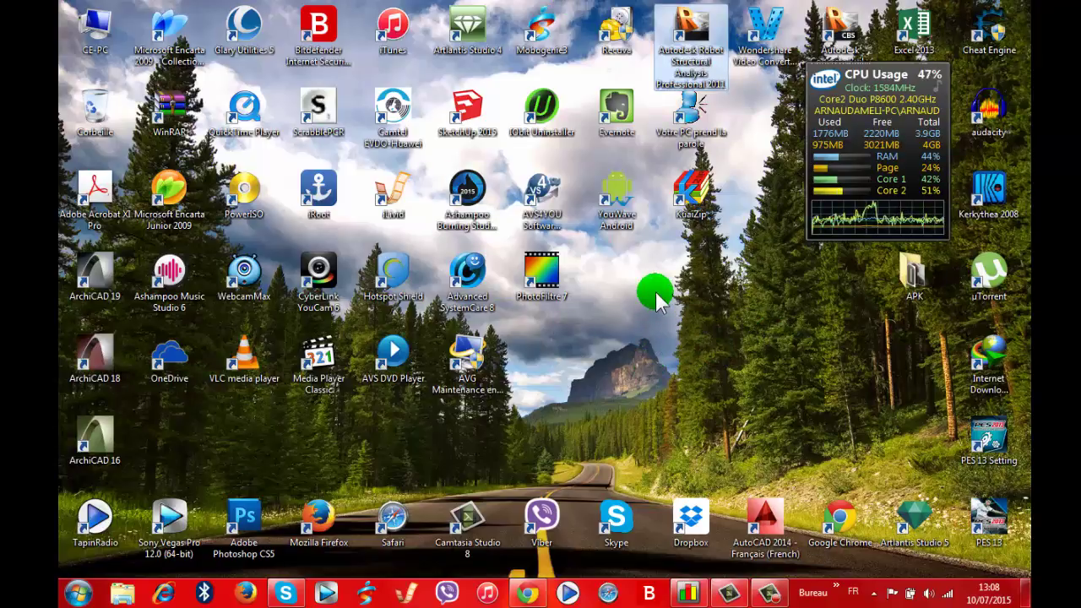
{"action": "right_click", "coordinate": [655, 292]}
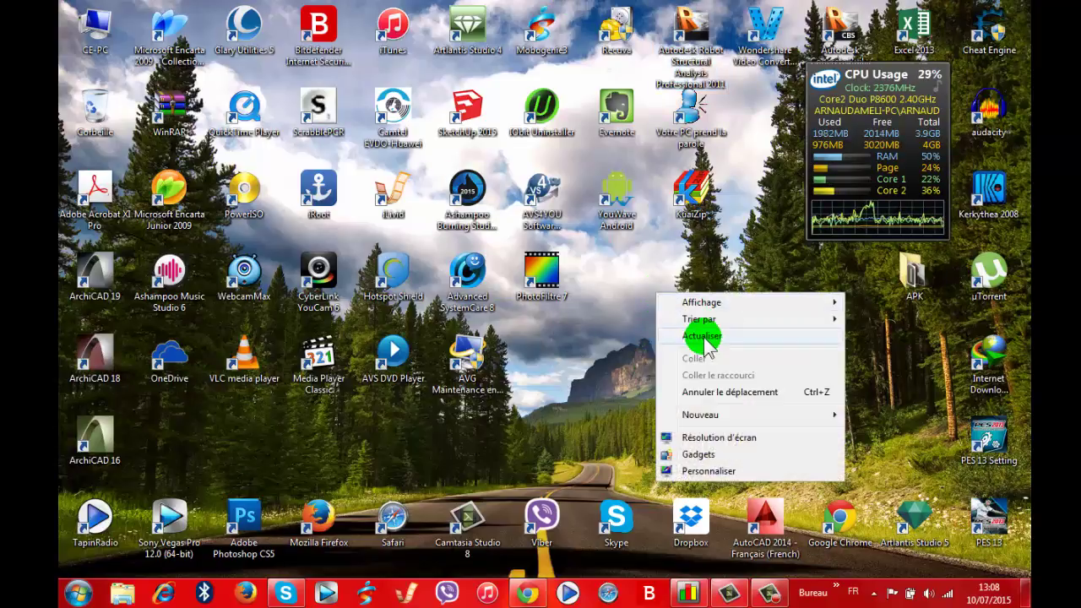
{"action": "left_click", "coordinate": [702, 336]}
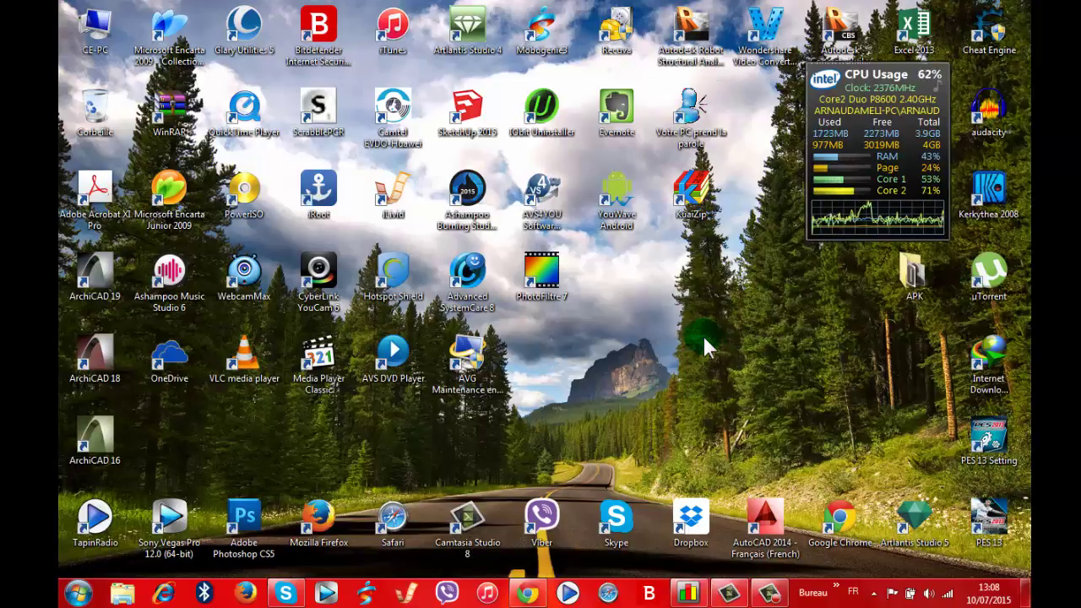
{"action": "left_click", "coordinate": [635, 330]}
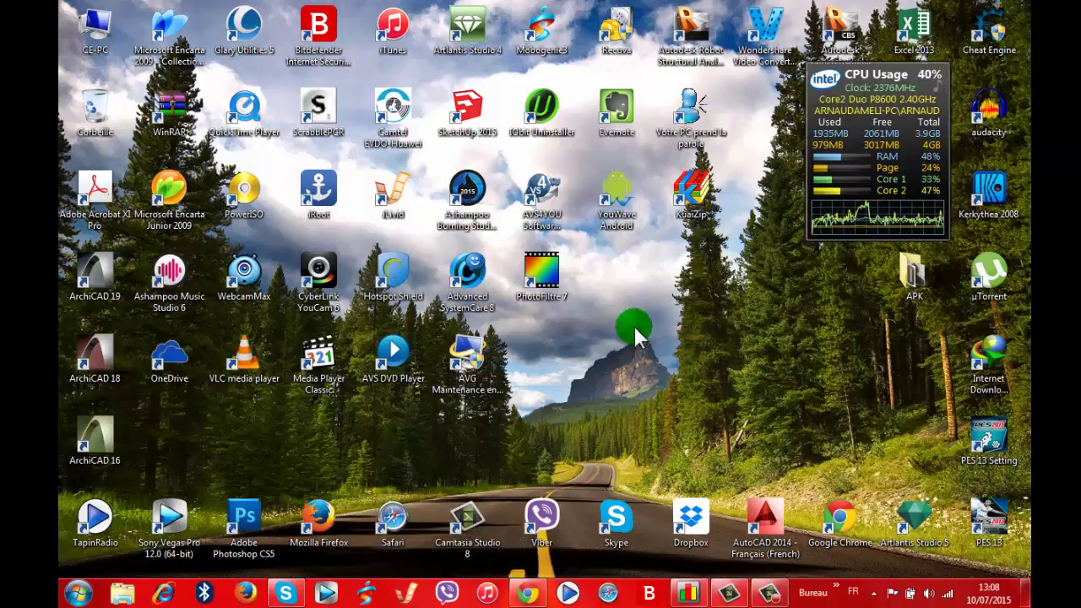